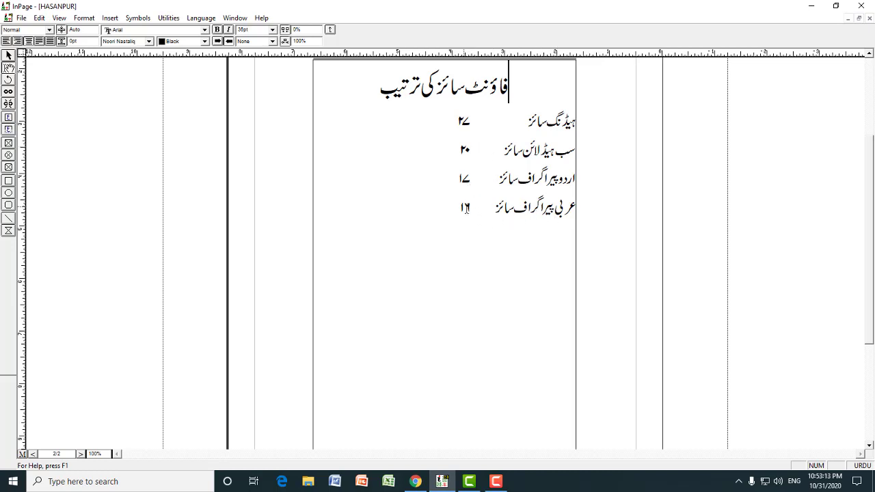
- Create a style sheet named Heading at the document's first line and assign H as its key equivalent
click(500, 185)
key(ctrl+Home)
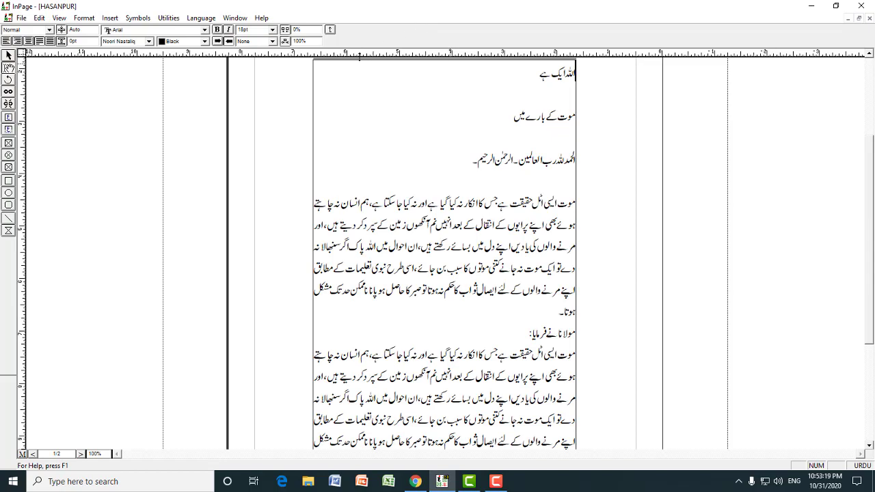
click(81, 19)
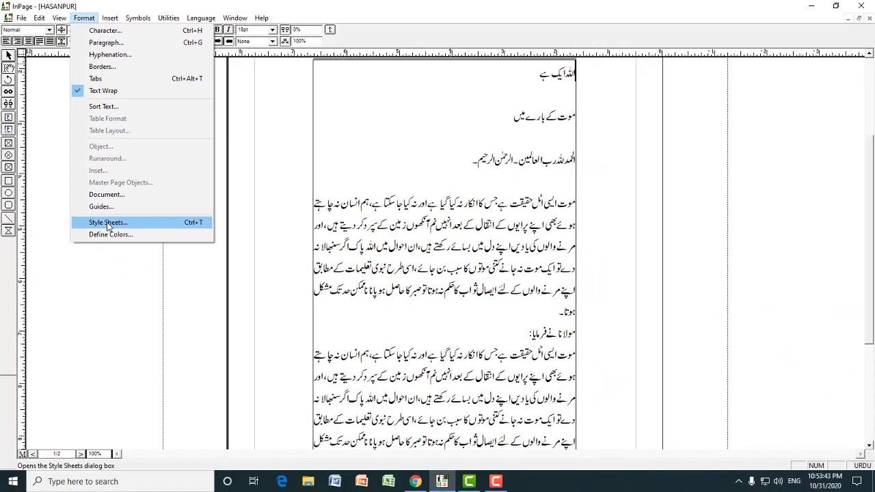
click(107, 223)
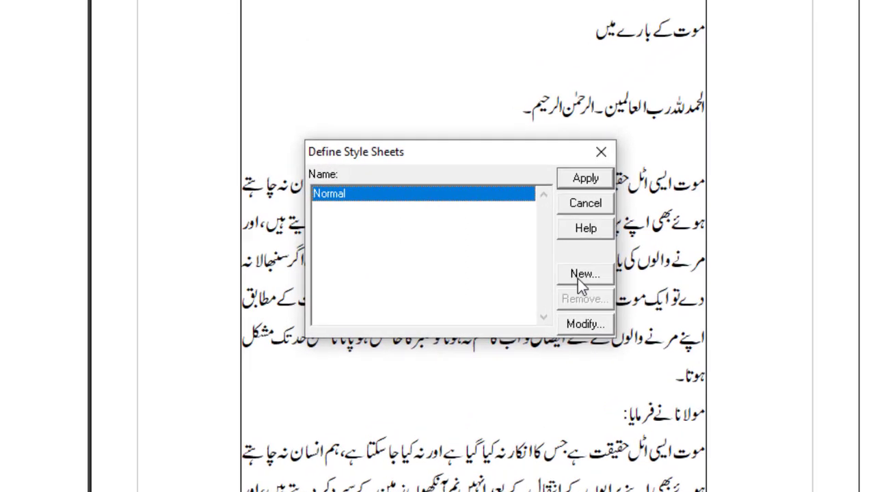
click(582, 274)
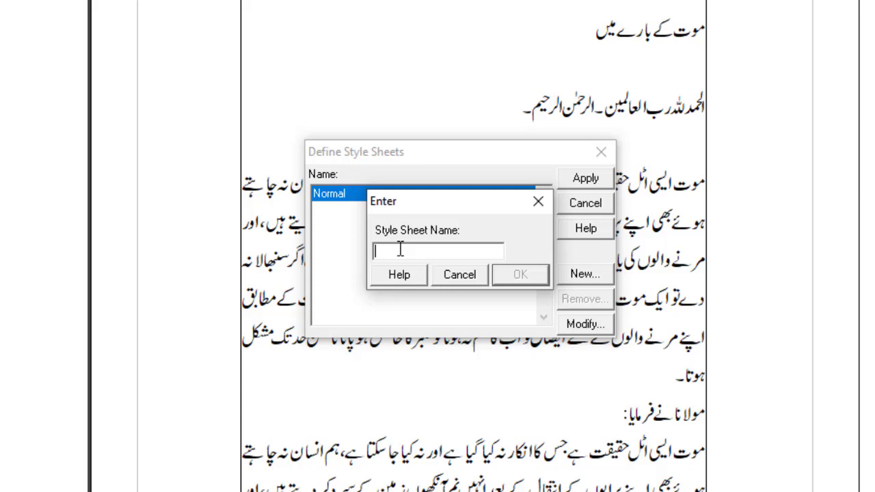
text(Heading)
click(519, 276)
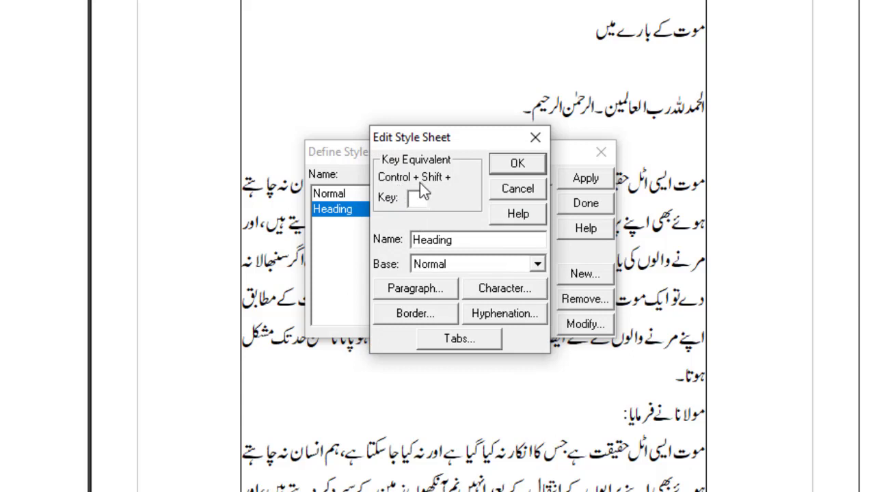
click(414, 200)
text(H)
- Set the Heading style's character size to 27, with Noori Nastaliq as the Urdu font
click(510, 292)
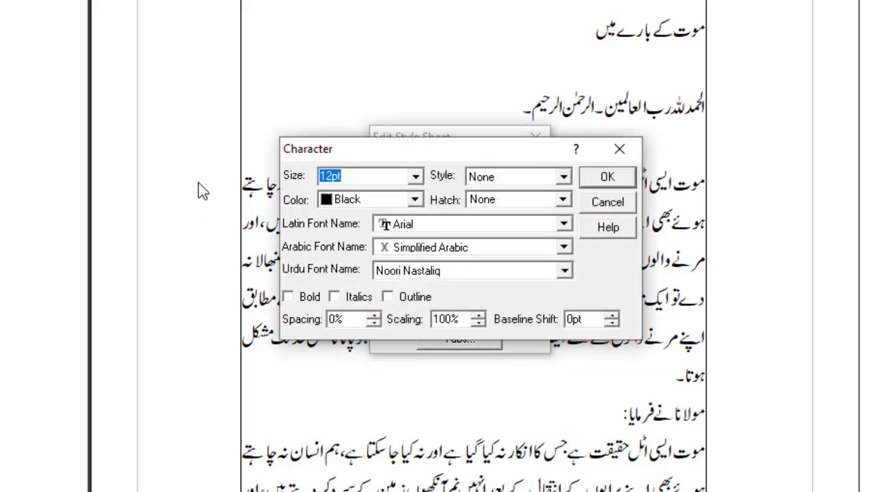
click(418, 177)
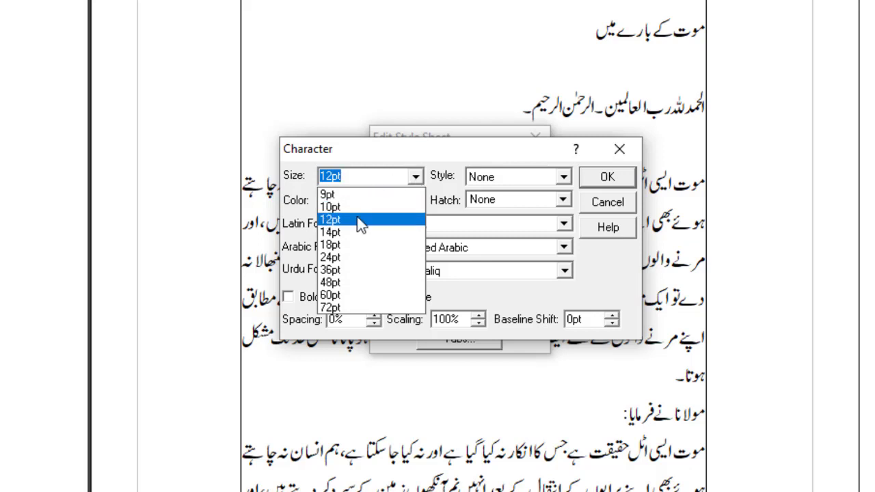
click(354, 175)
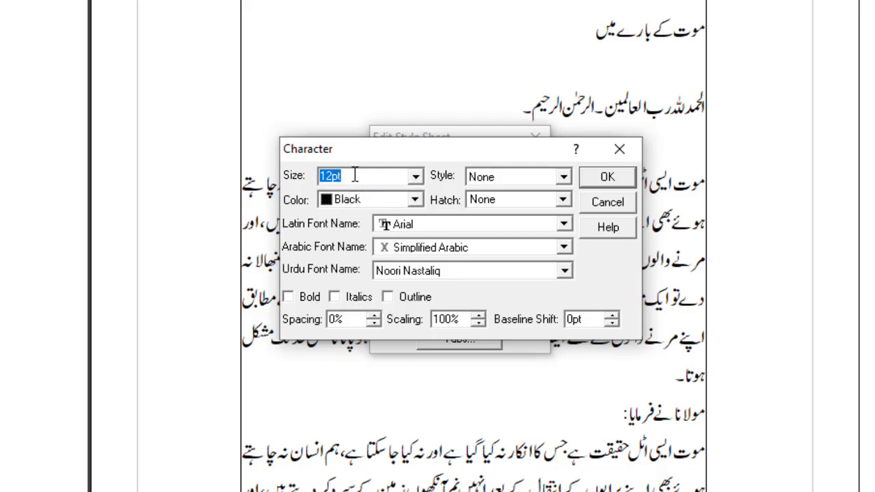
text(27)
click(389, 272)
click(389, 272)
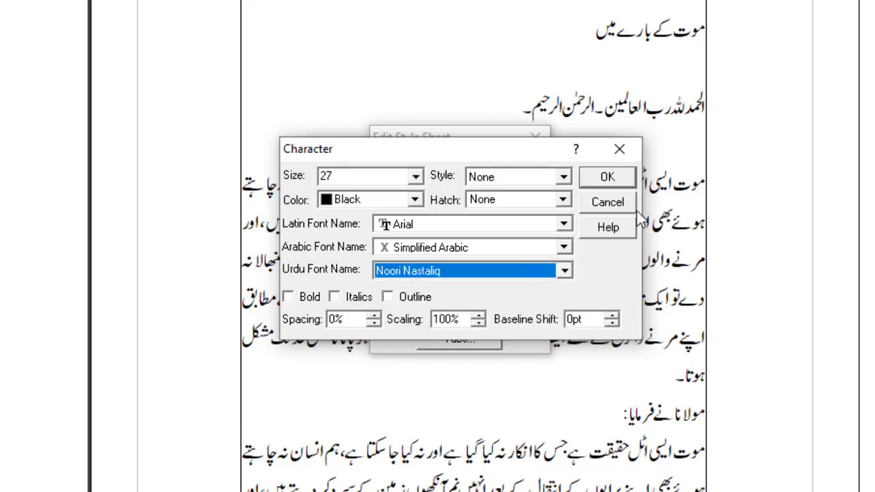
click(610, 180)
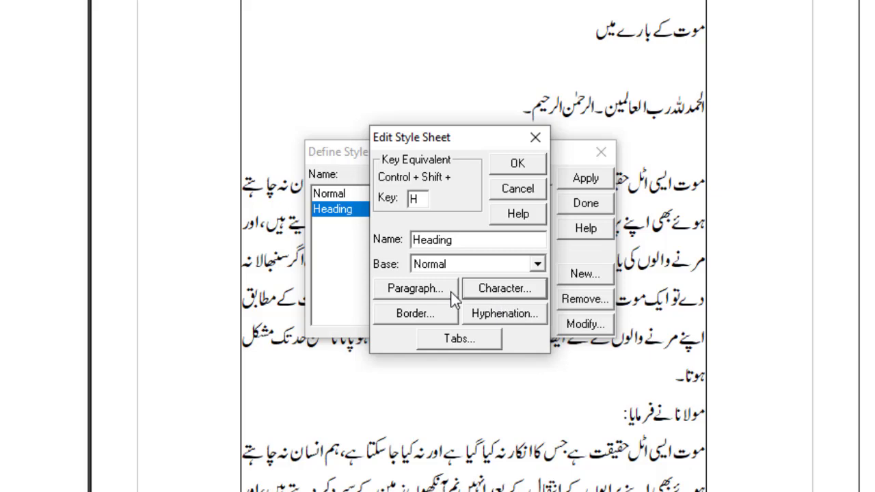
- Set the Heading style's paragraph alignment to Centered and apply the style to the document's first line
click(414, 290)
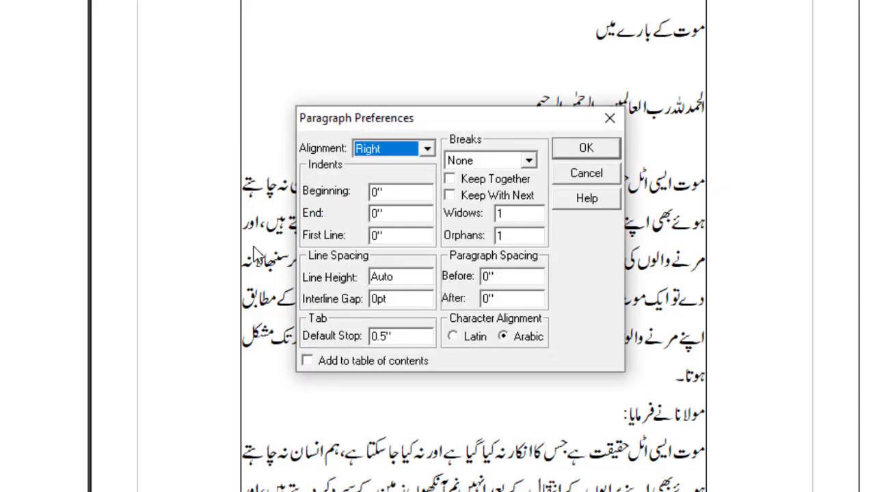
click(426, 152)
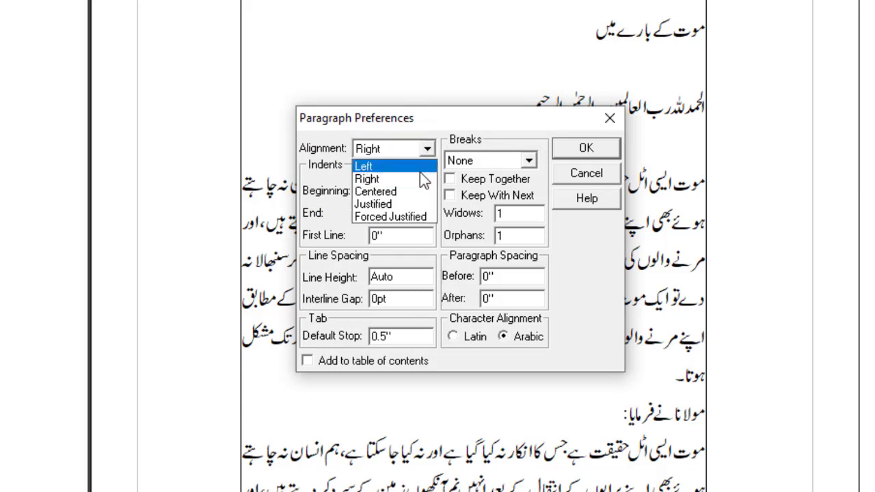
click(370, 192)
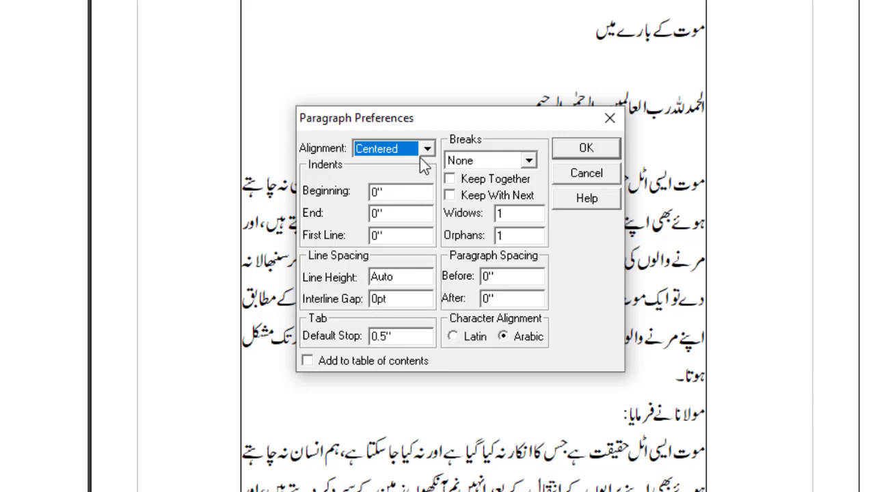
click(582, 150)
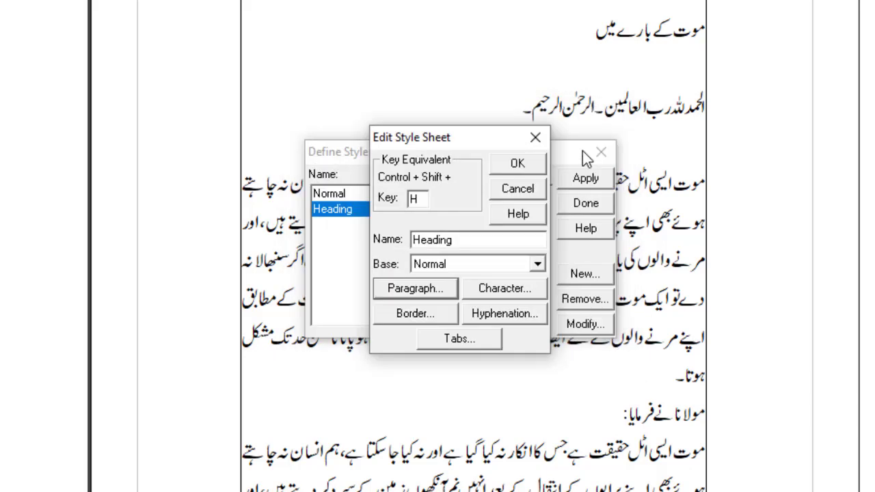
click(519, 167)
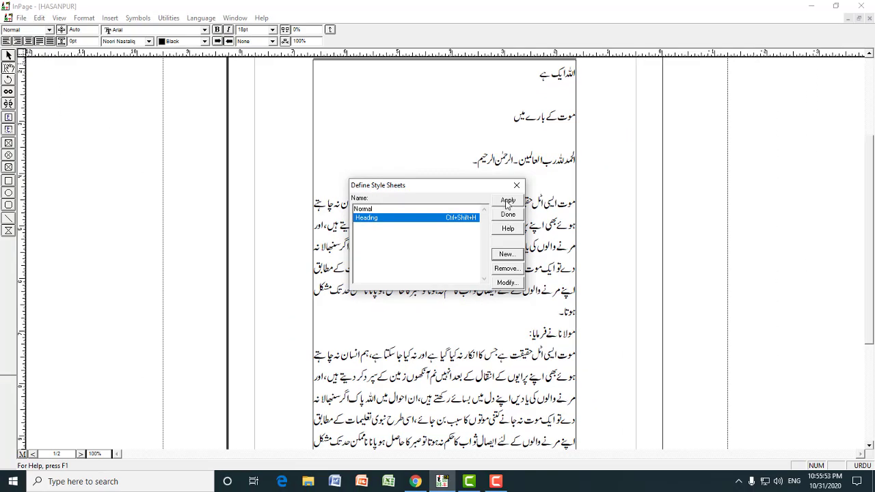
click(507, 203)
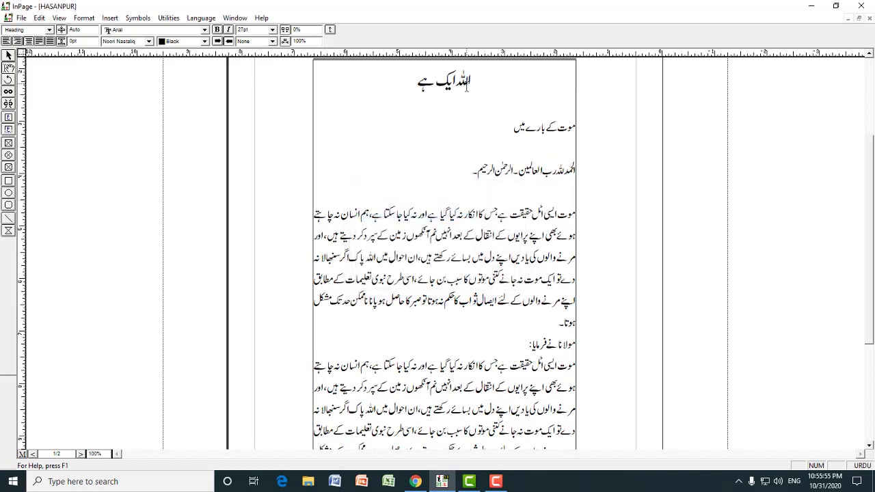
- Examine the title line at 200% zoom, checking its alignment, applied style and font size
key(F7)
drag(868, 151, 868, 103)
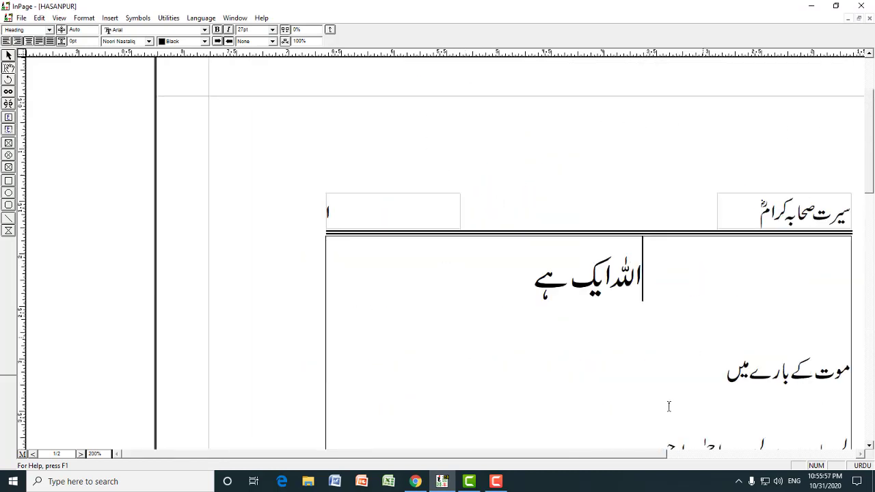
drag(653, 453, 745, 453)
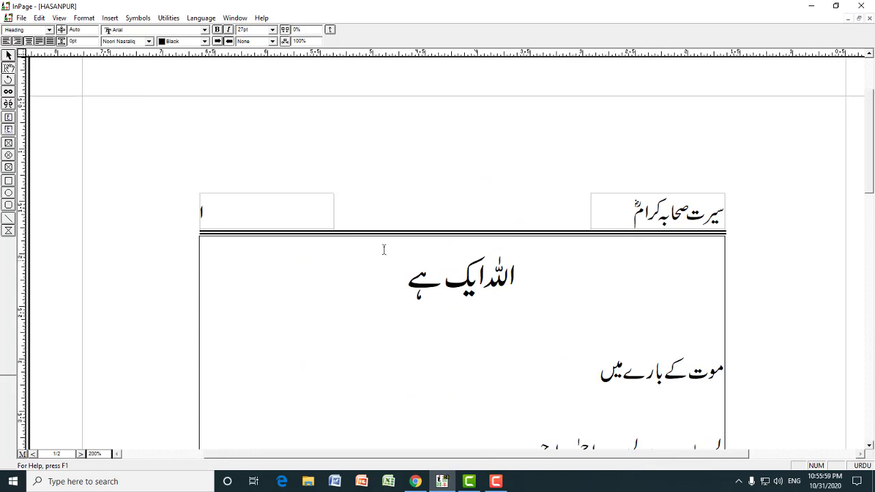
drag(526, 277, 458, 277)
click(458, 278)
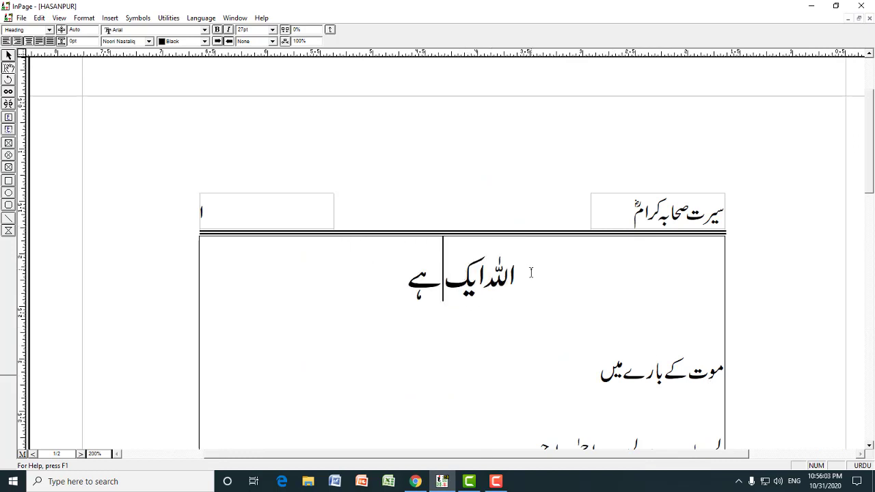
drag(531, 273, 409, 277)
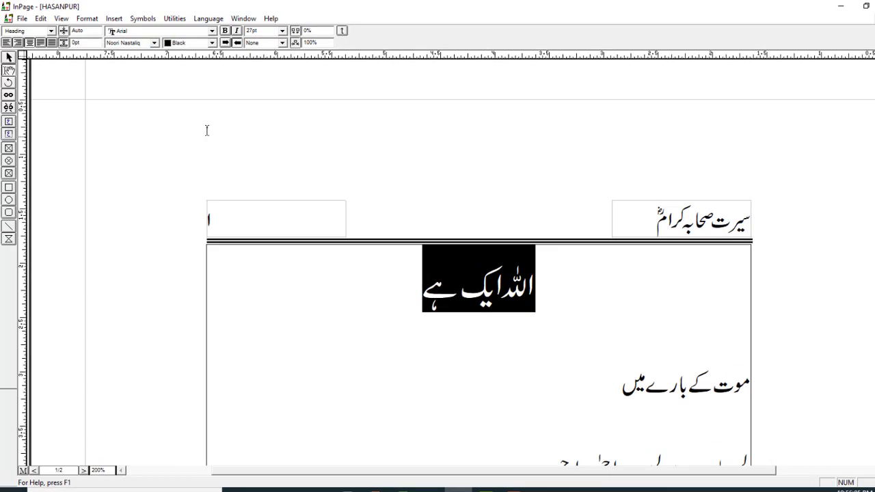
click(282, 31)
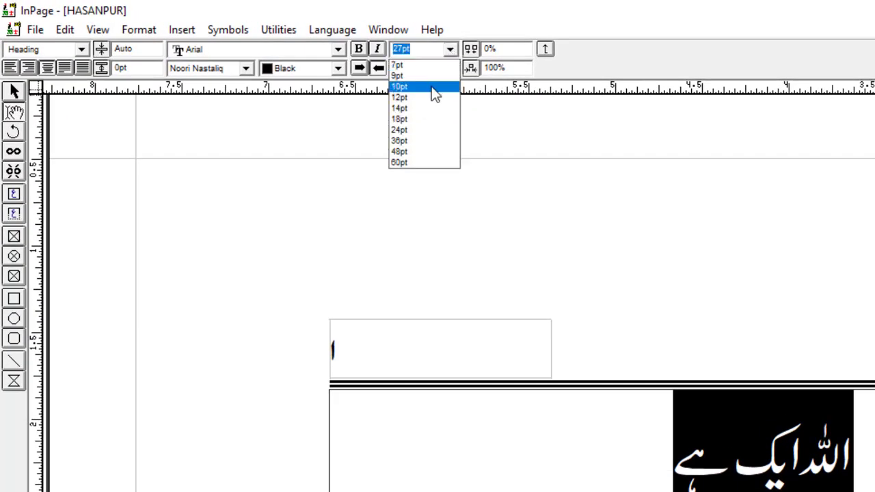
click(401, 54)
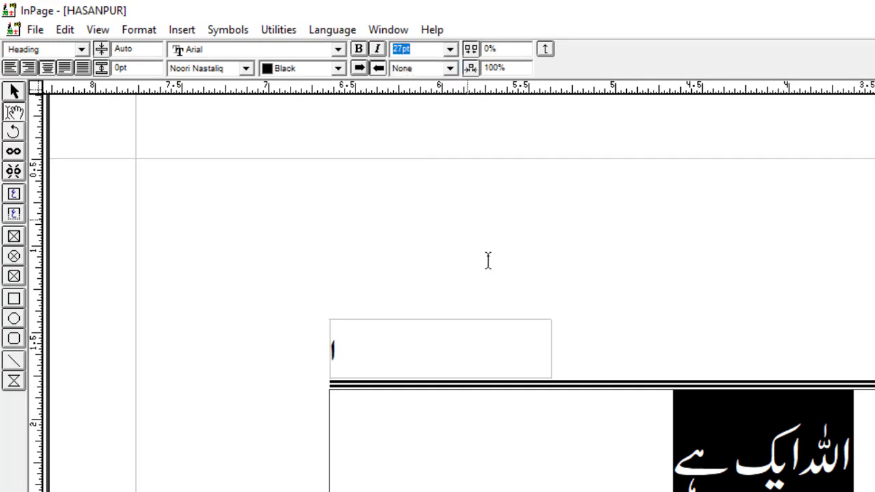
click(730, 480)
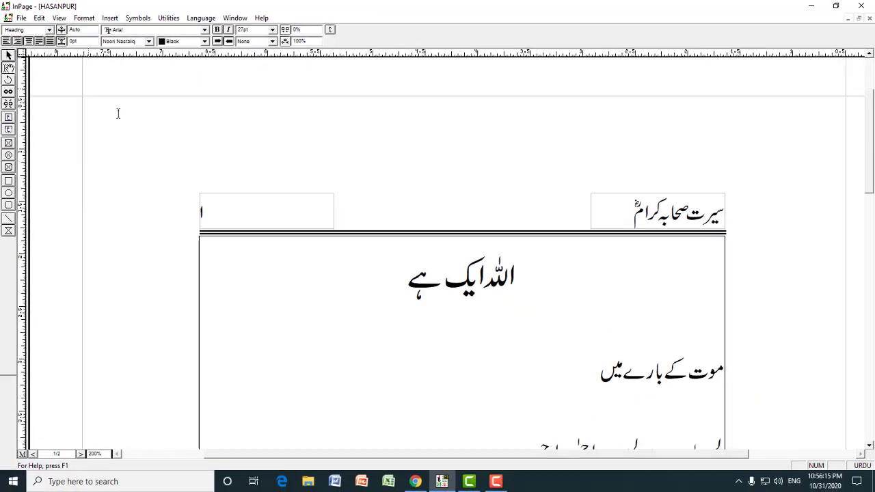
drag(521, 273, 429, 278)
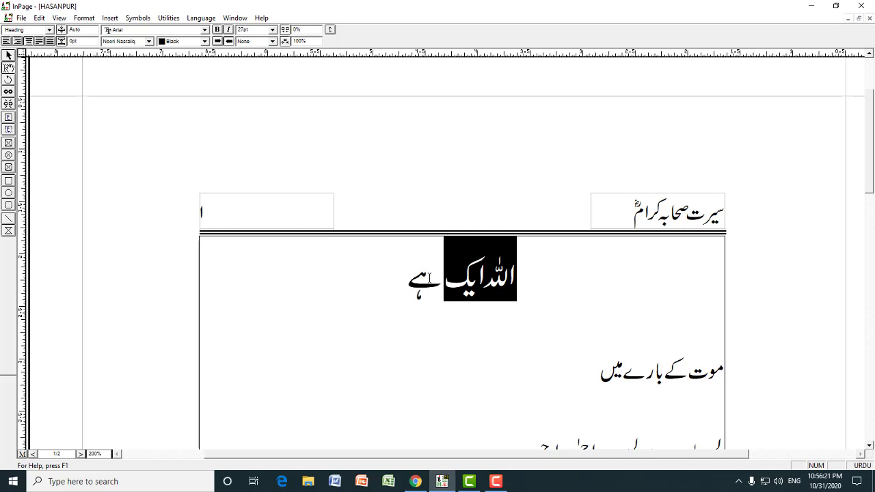
click(408, 277)
drag(518, 273, 521, 272)
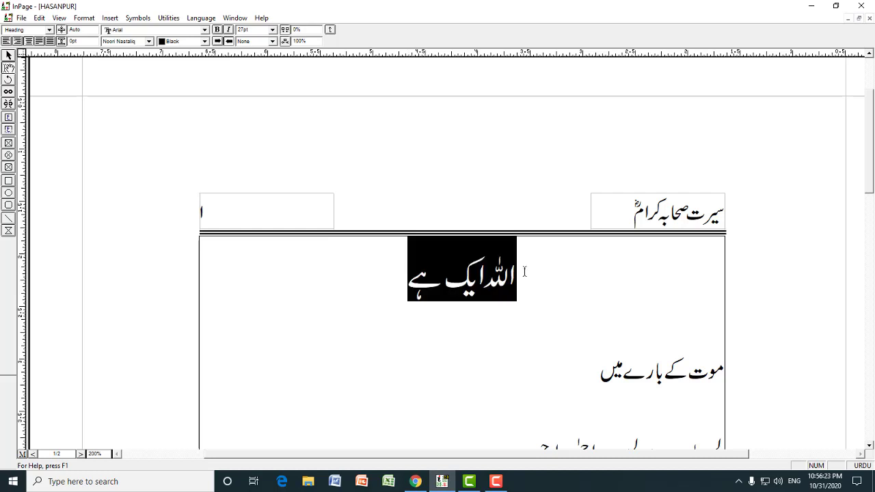
click(492, 279)
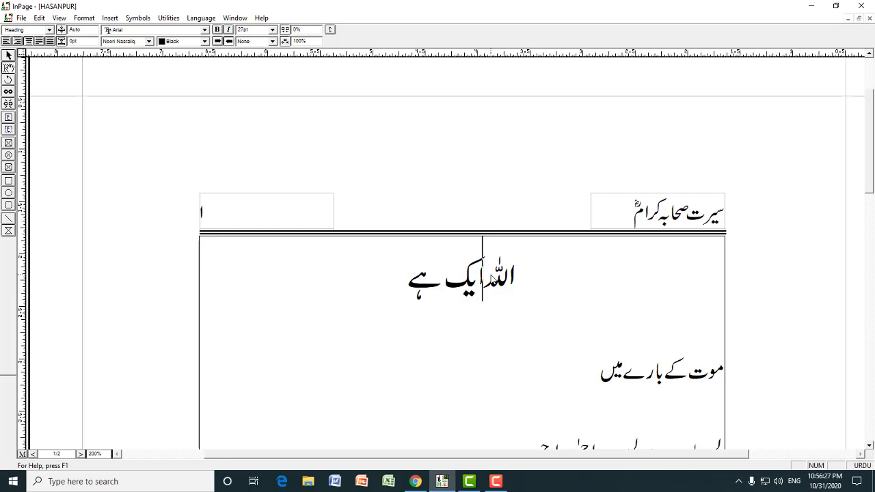
click(529, 275)
click(476, 290)
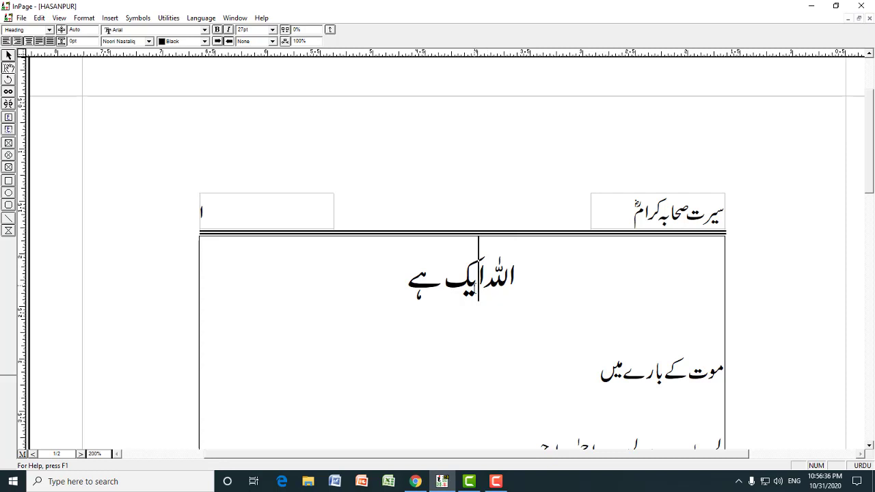
- Create a style sheet named Sub Heading from the line below the title and assign S as its key equivalent
click(646, 376)
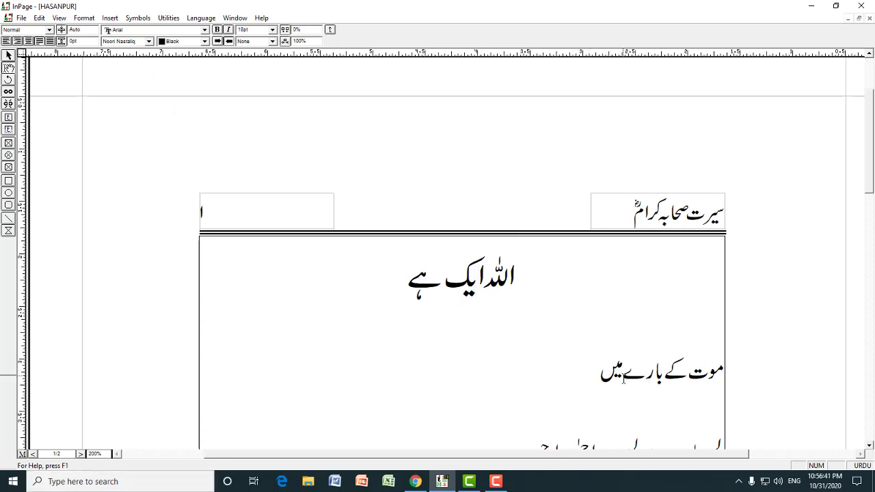
click(83, 18)
click(107, 225)
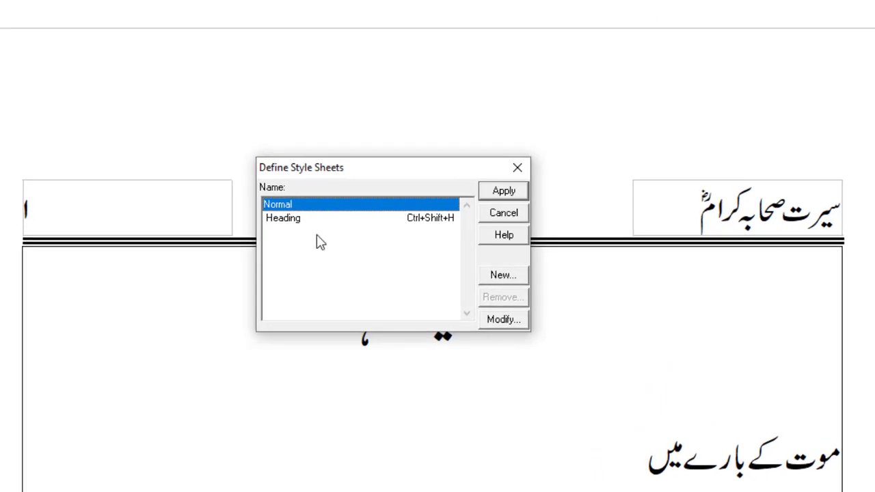
click(509, 277)
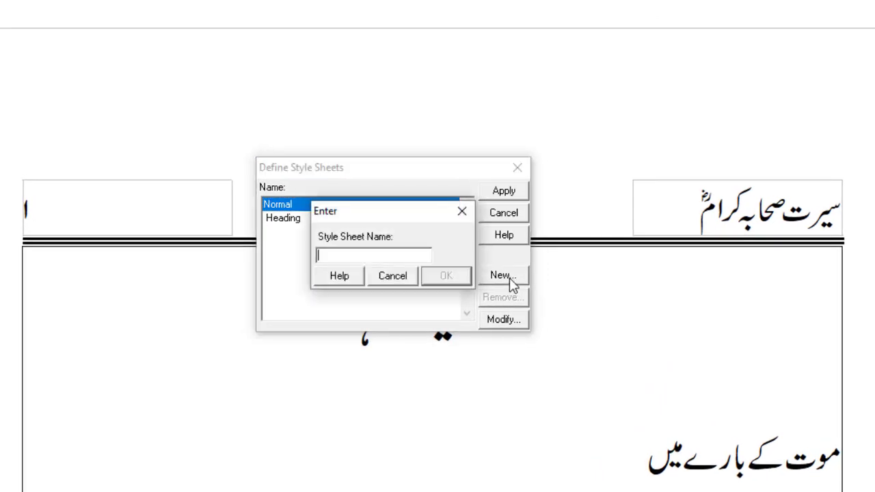
text(Sub Heading)
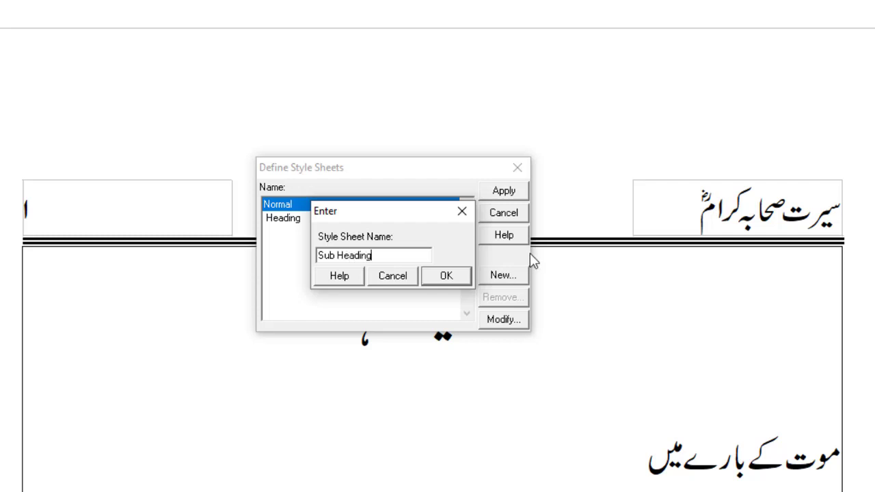
click(444, 280)
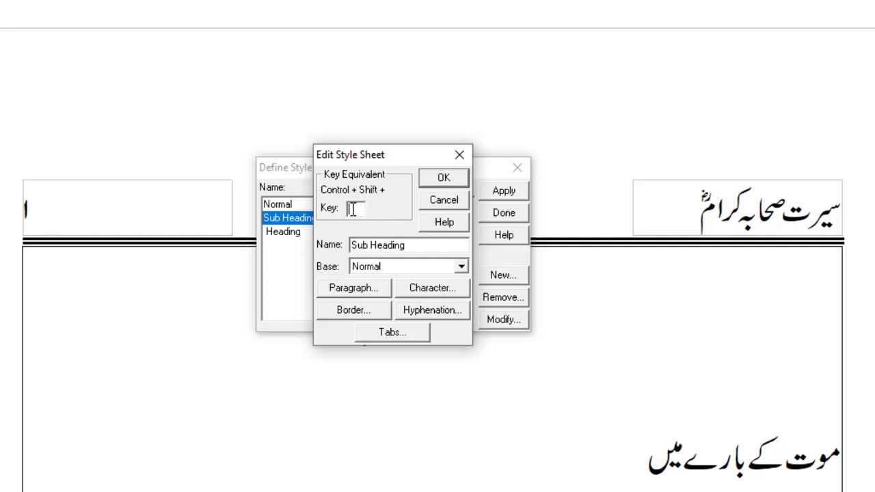
text(9)
- Set the Sub Heading style's character size to 20, with Noori Nastaliq as the Urdu font
click(430, 290)
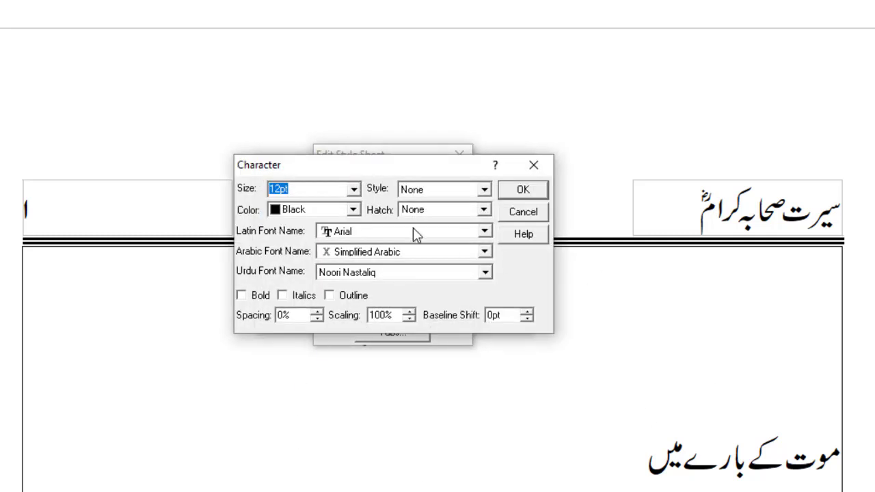
click(353, 190)
click(353, 190)
text(20)
click(340, 273)
click(342, 285)
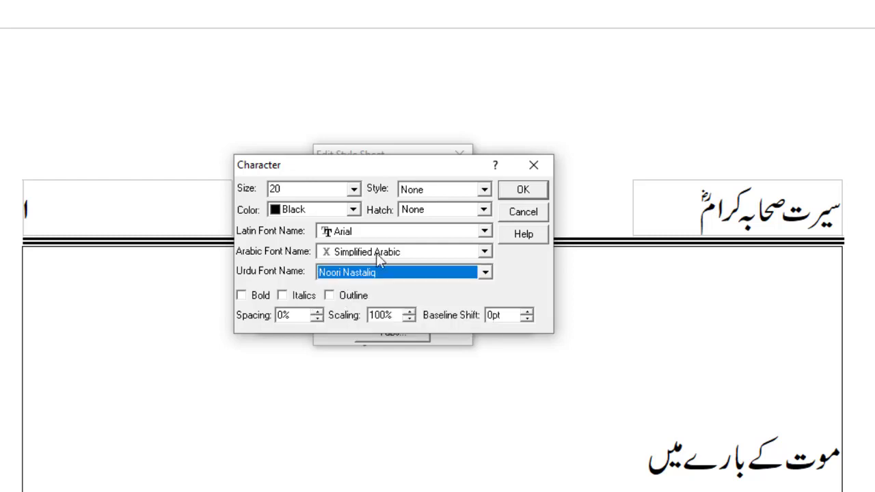
click(519, 193)
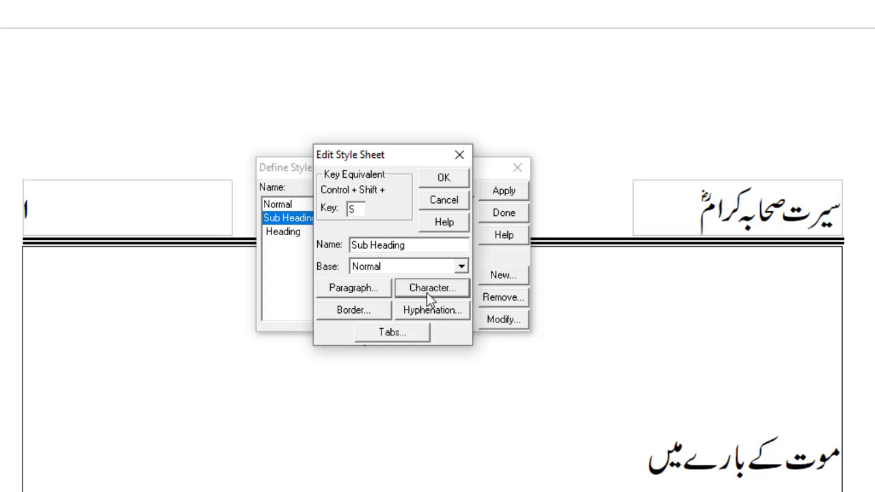
- Set the Sub Heading style's paragraph alignment to Justified with a first-line indent of .3 and save the style
click(350, 293)
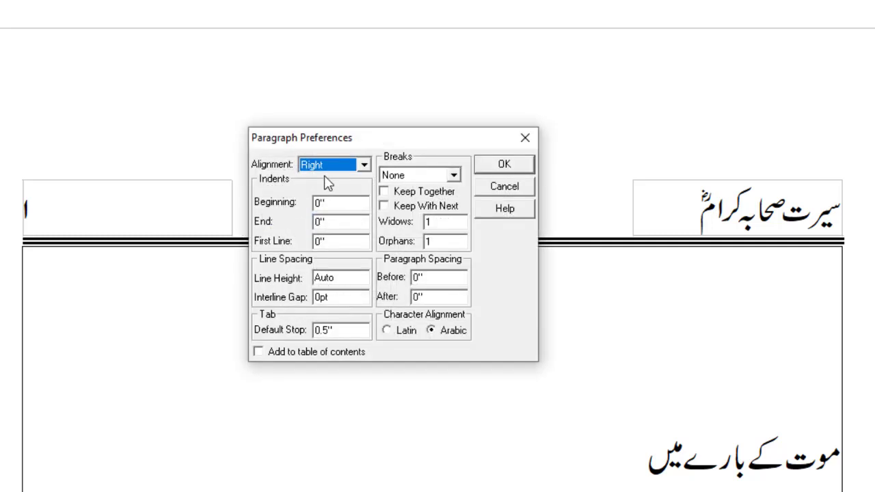
click(363, 166)
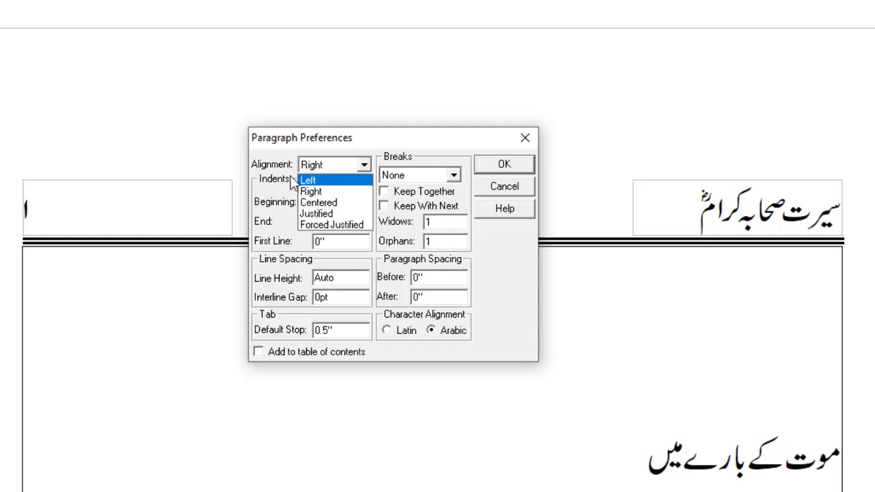
click(324, 217)
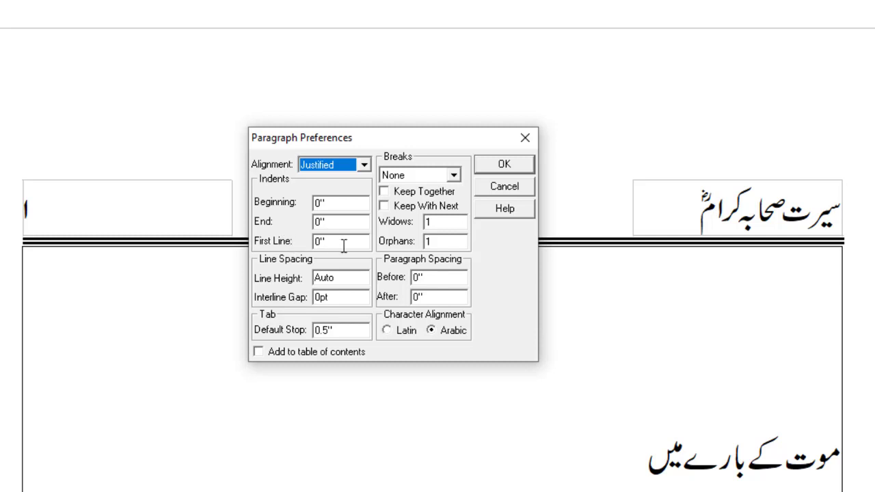
drag(341, 243, 313, 245)
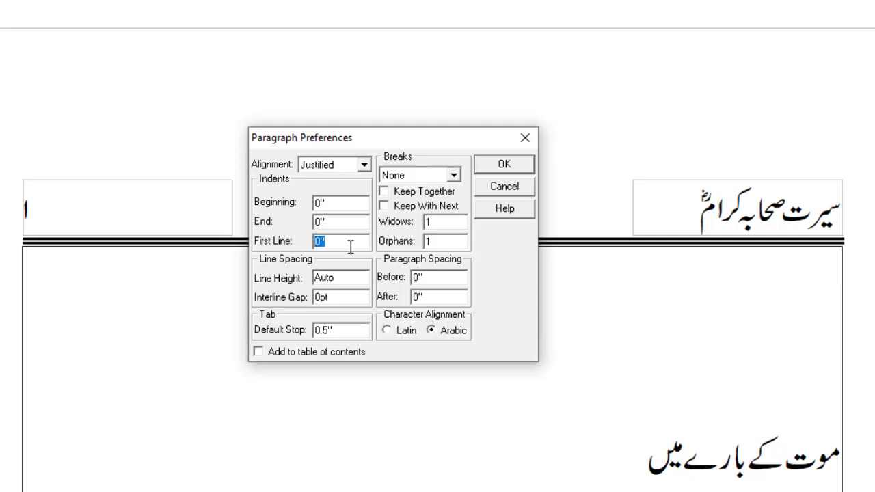
text(.3)
click(500, 166)
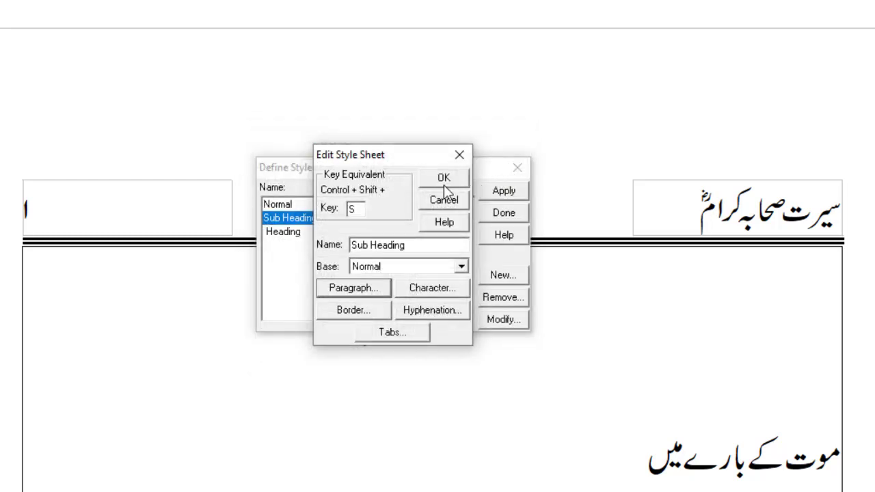
click(443, 179)
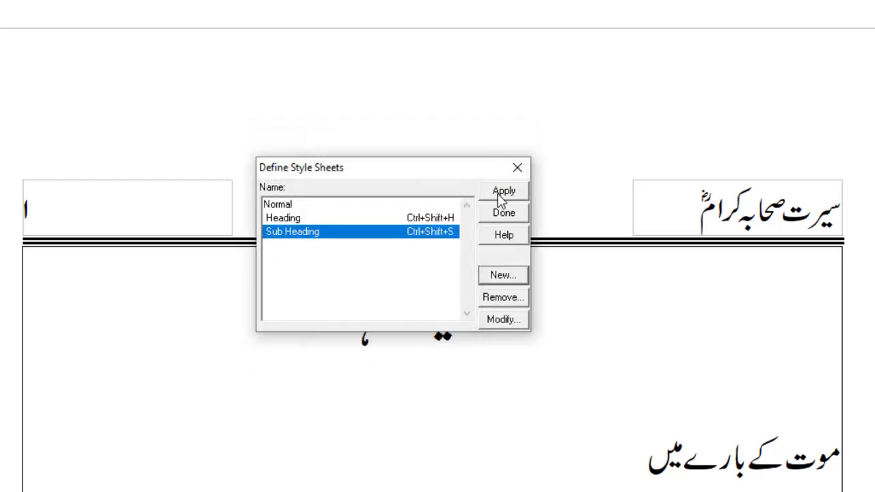
click(503, 213)
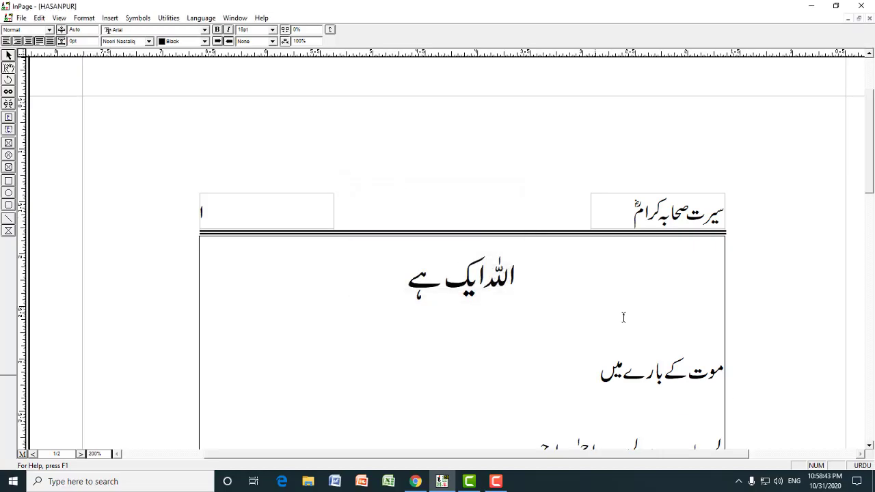
- Apply the Sub Heading style to the line below the document's title
click(706, 374)
click(661, 372)
drag(595, 377, 723, 375)
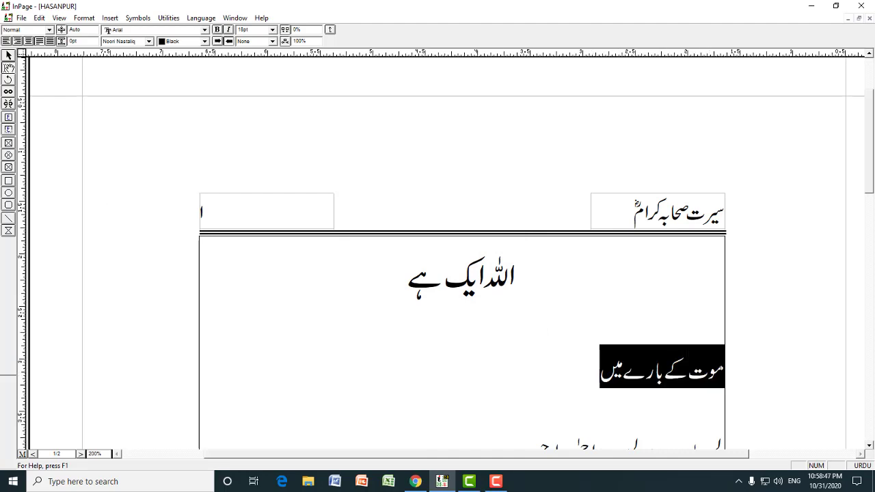
click(690, 375)
drag(597, 376, 723, 375)
click(697, 374)
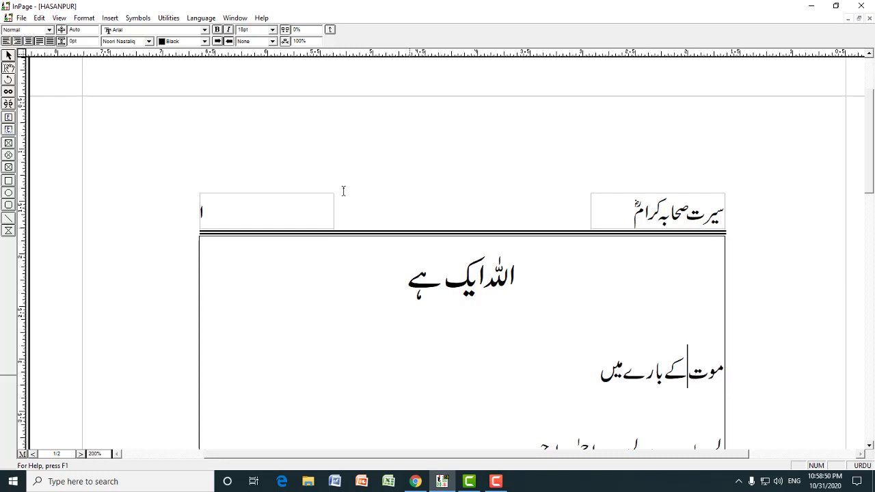
click(84, 18)
click(108, 222)
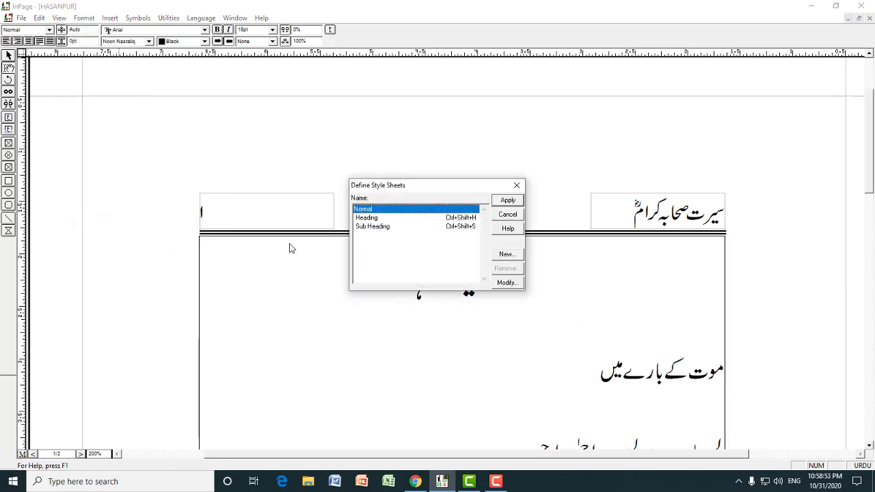
click(373, 228)
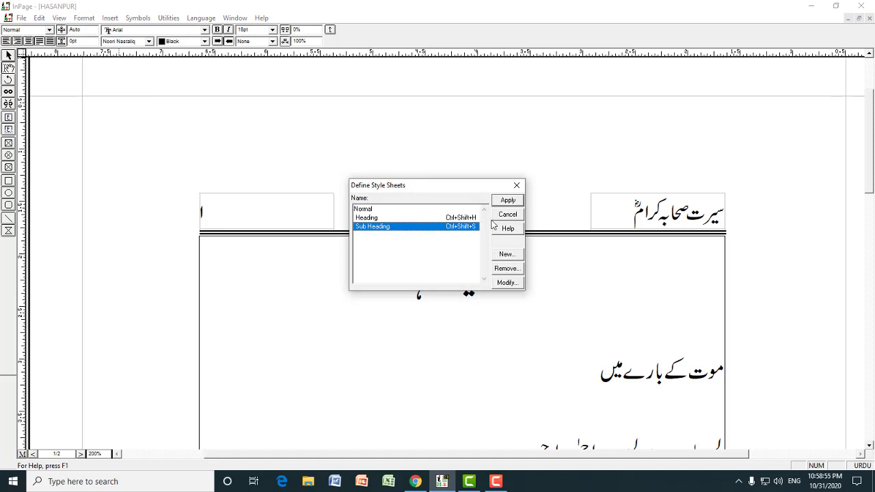
click(507, 201)
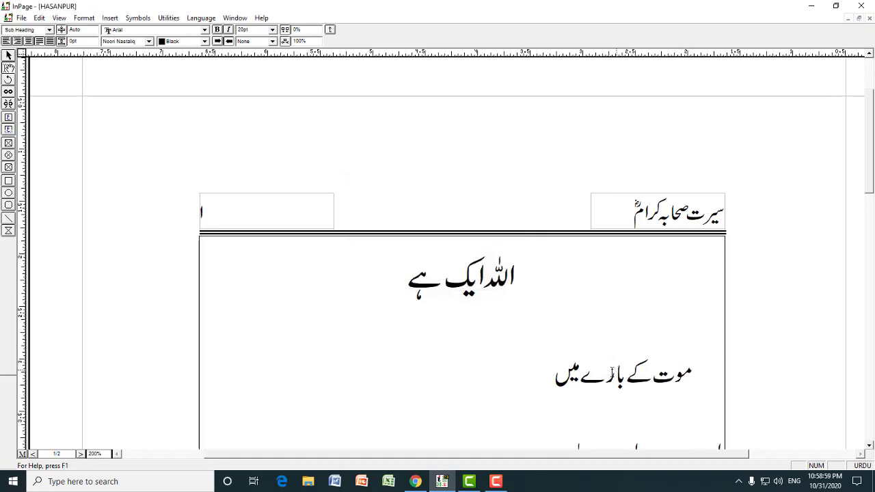
drag(697, 373, 554, 373)
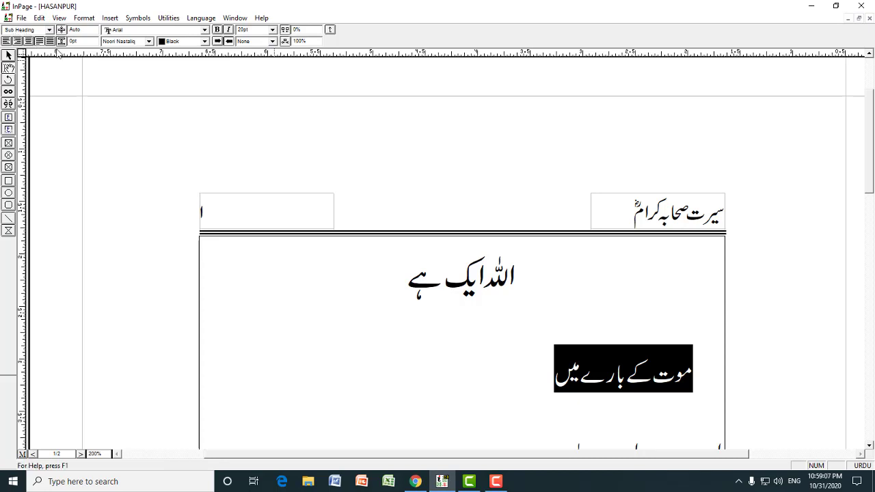
click(579, 315)
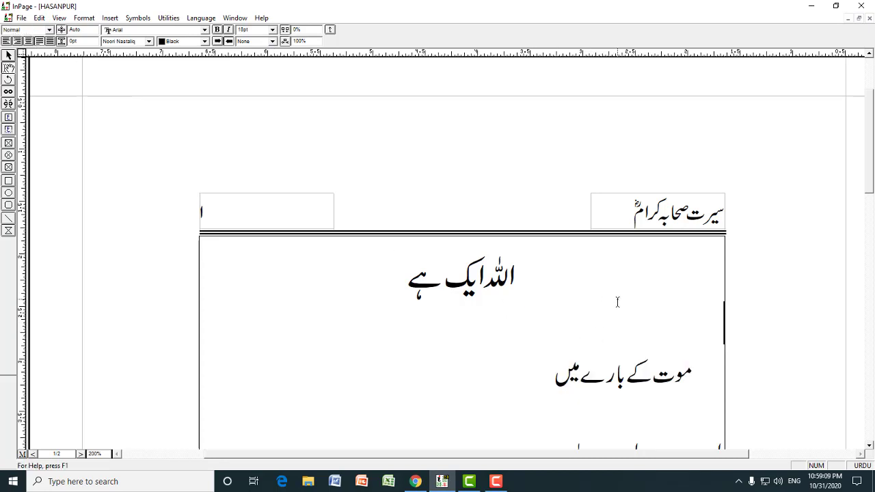
- Create a style sheet named Arabic and assign A as its key equivalent
key(ctrl+1)
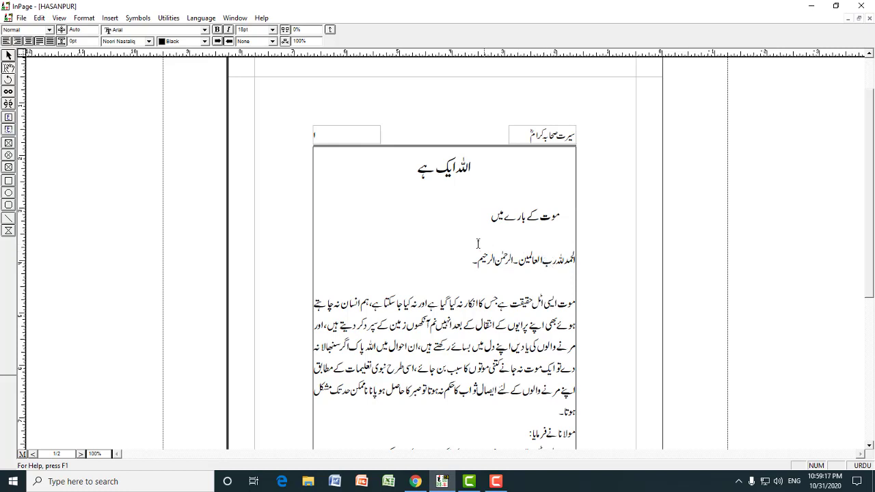
click(84, 18)
click(104, 222)
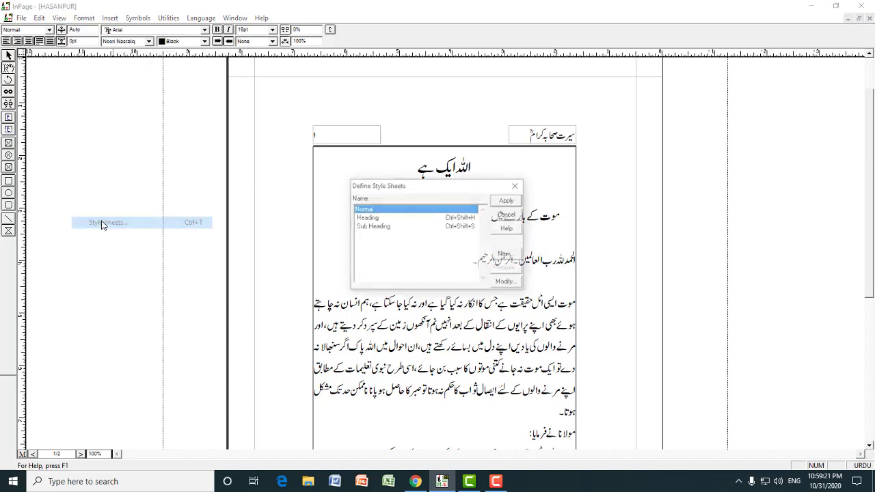
click(544, 264)
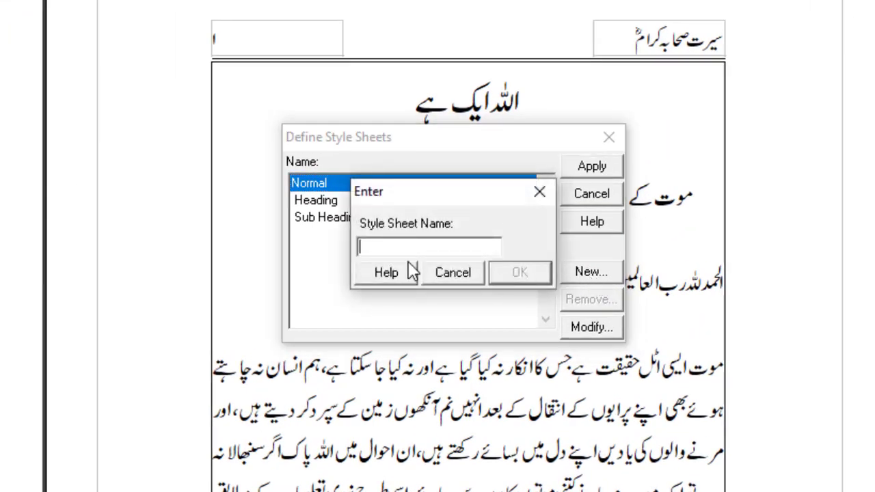
text(Arabic)
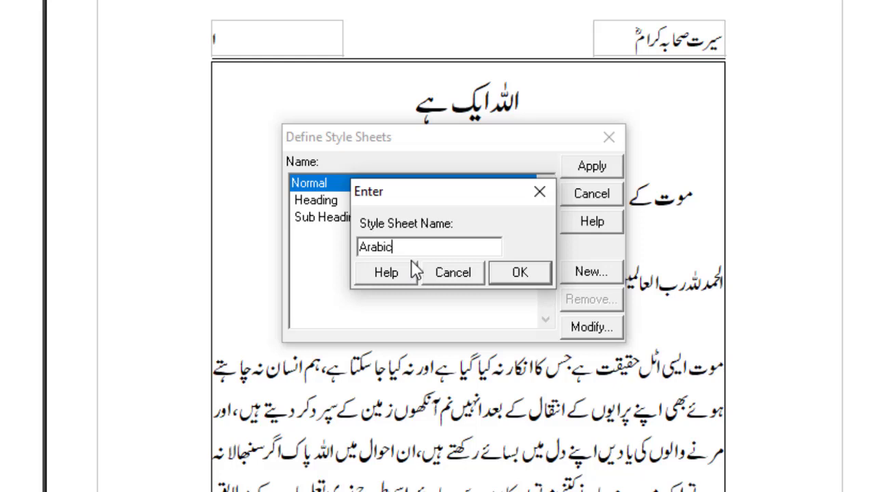
click(513, 274)
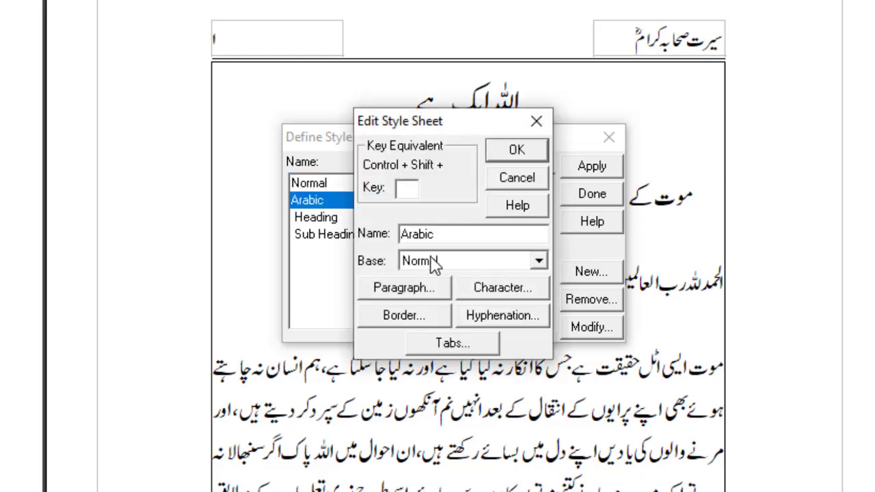
click(407, 190)
text(A)
- Set the Arabic style's character size to 16 and its Urdu font to Trad Arabic Bold
click(478, 292)
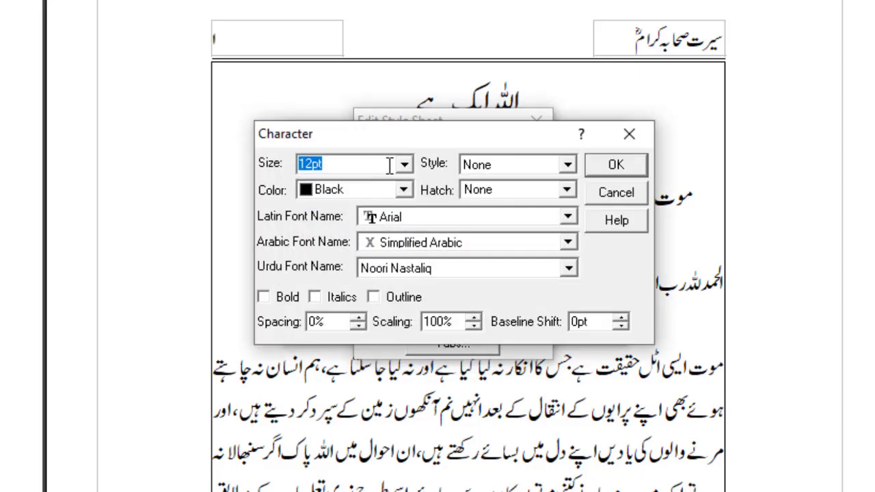
click(404, 164)
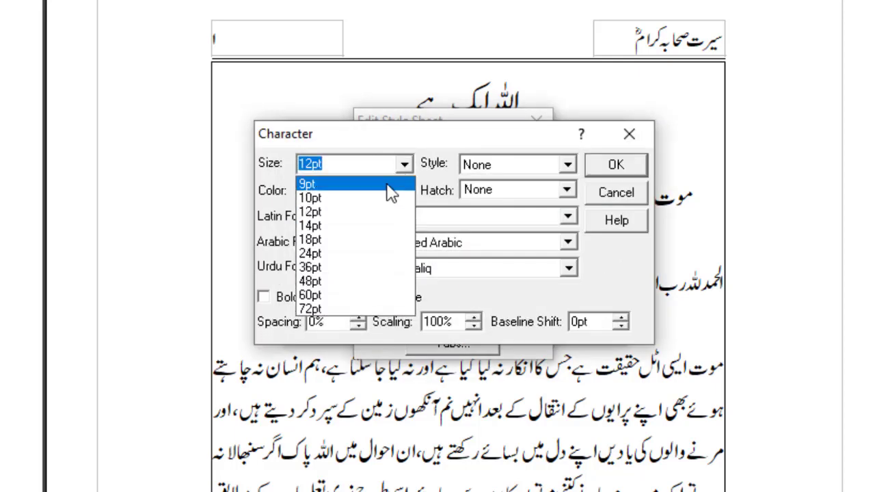
click(348, 166)
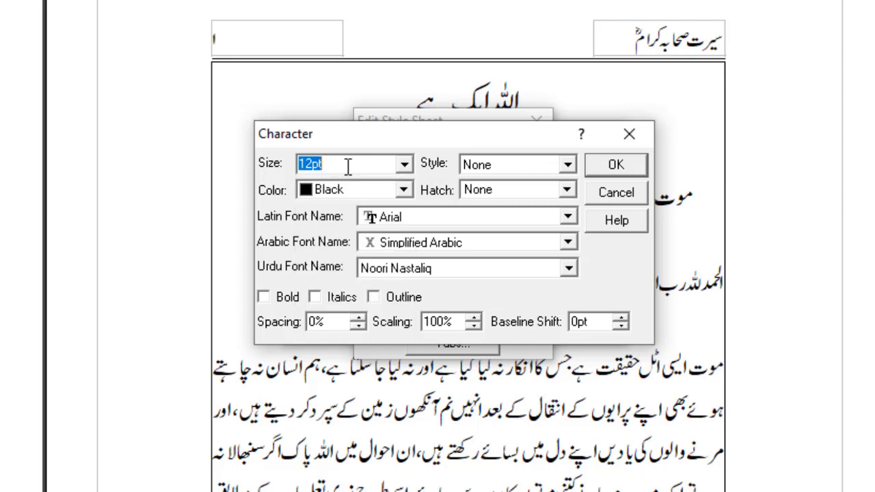
text(16)
click(469, 272)
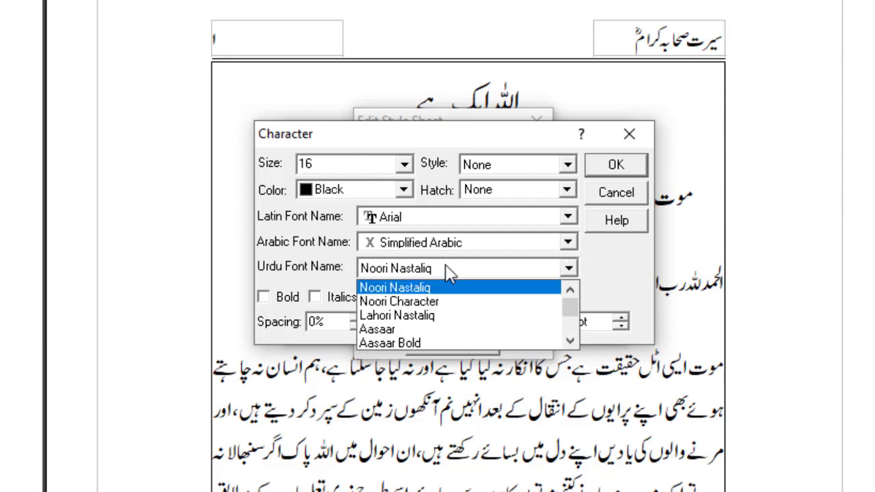
click(446, 272)
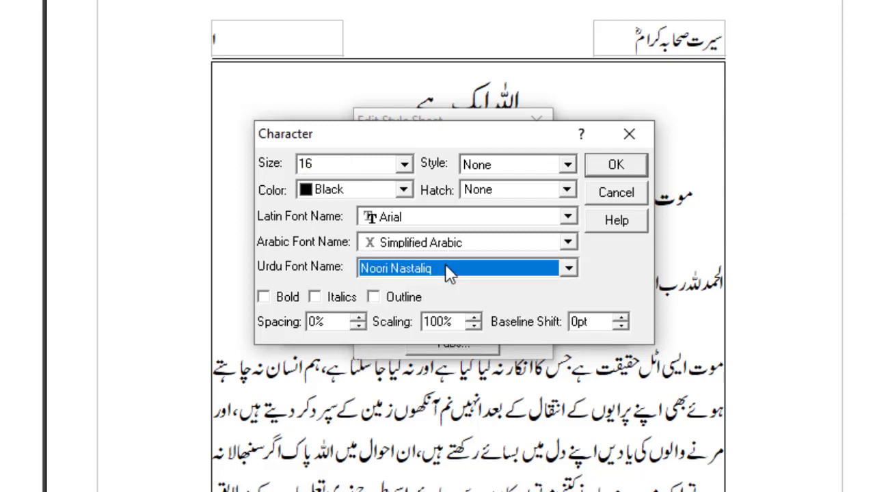
click(570, 271)
key(End)
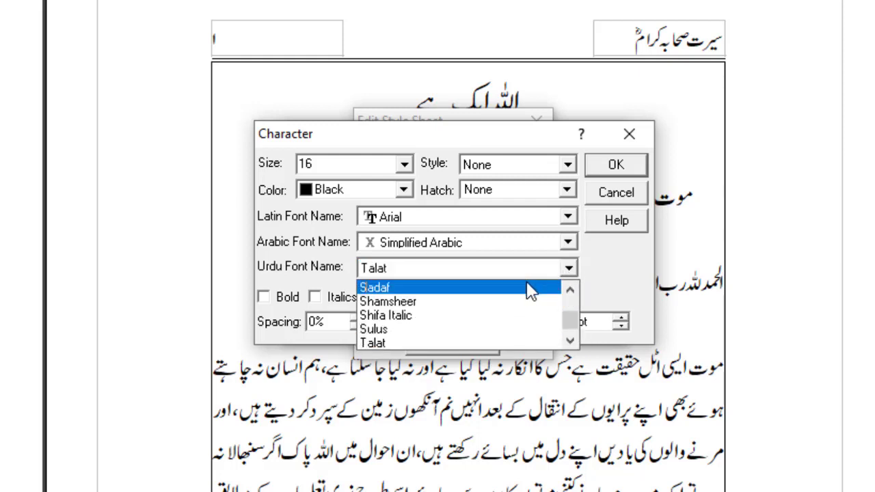
click(570, 339)
click(570, 340)
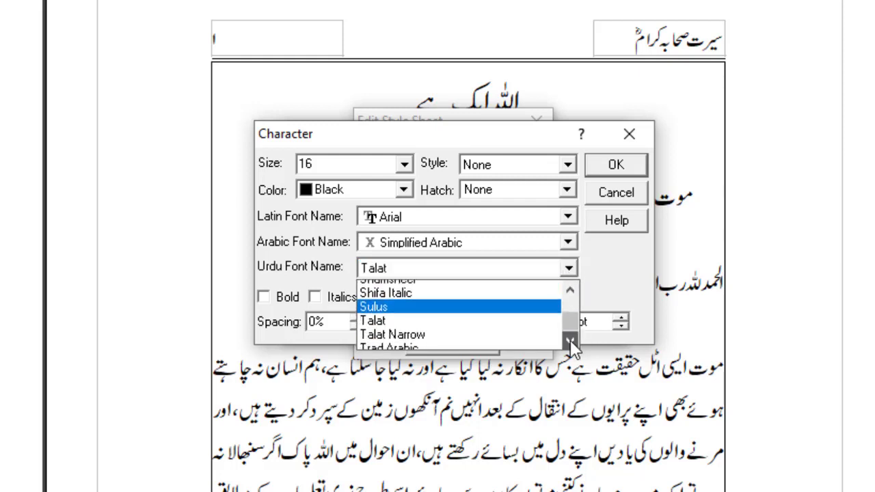
click(571, 341)
click(570, 340)
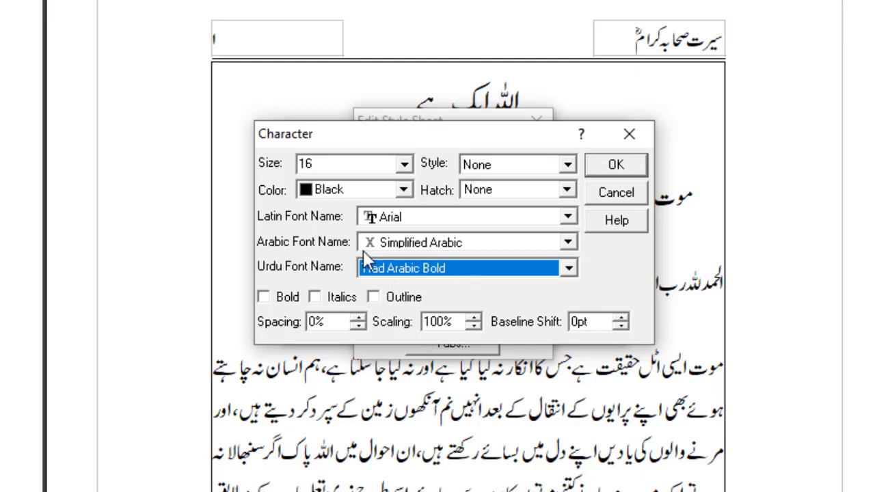
click(613, 167)
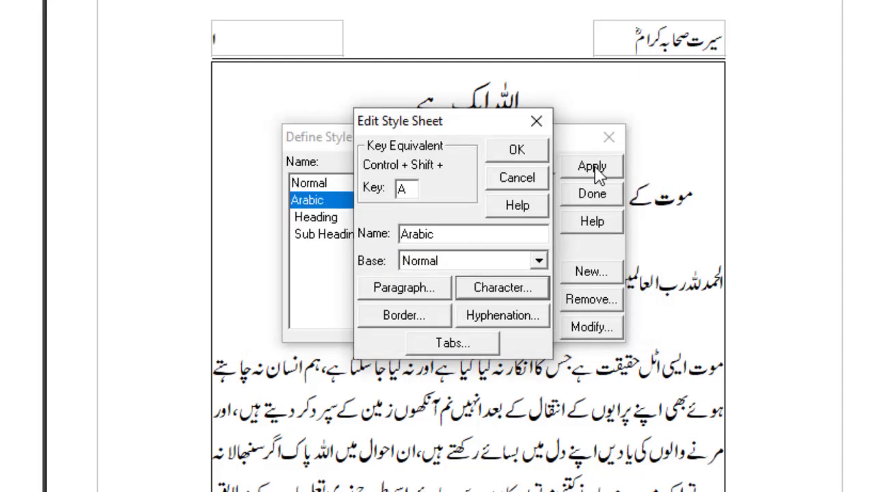
- Set the Arabic style's paragraph alignment to Justified, its first-line indent to .3 and its line height to 23
click(406, 291)
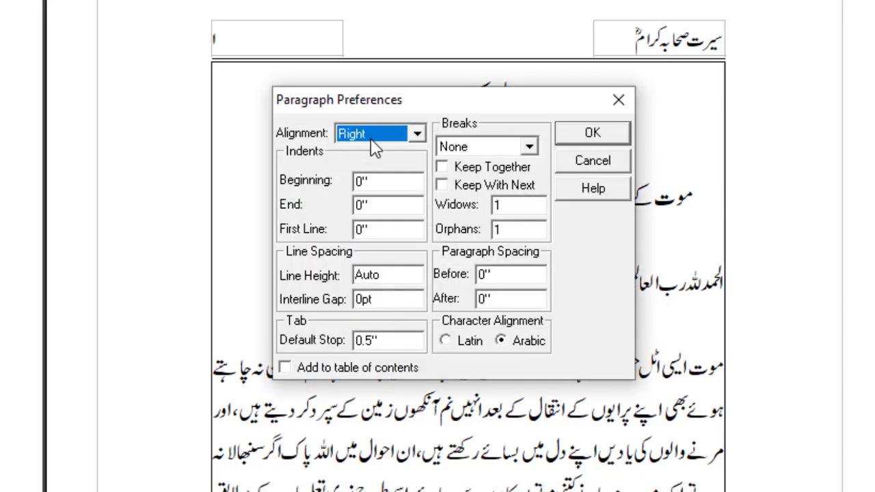
click(416, 134)
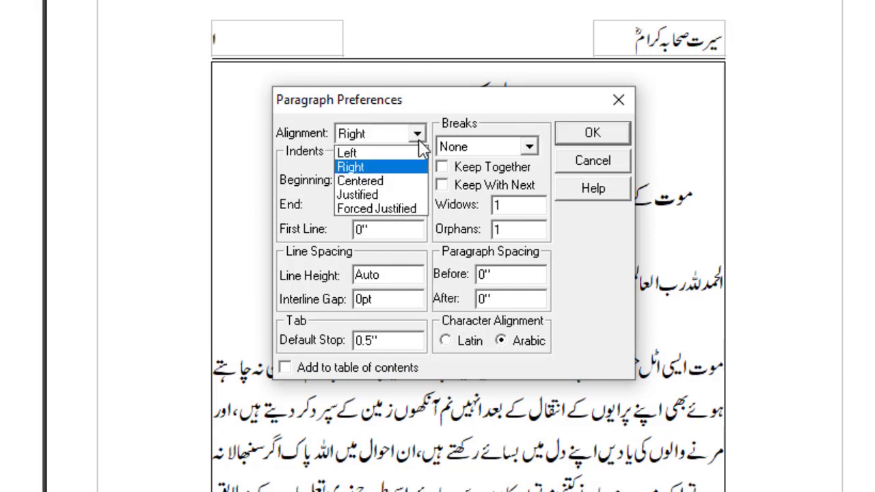
click(377, 197)
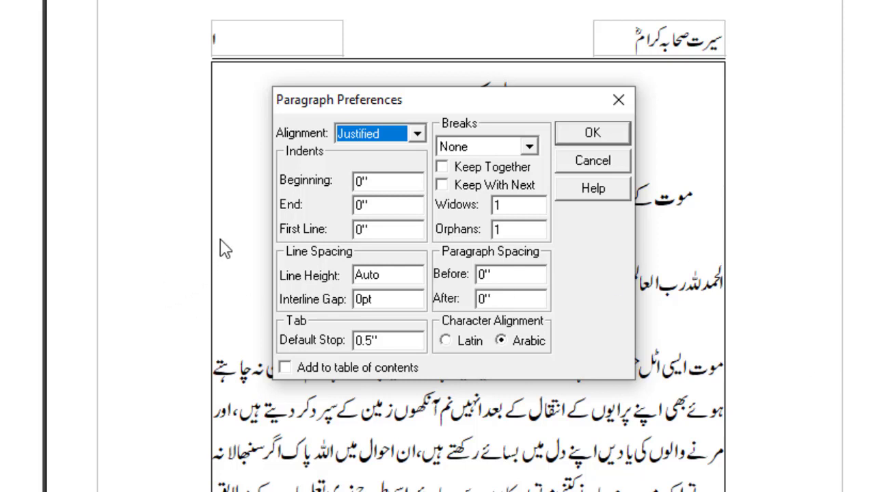
drag(389, 229, 358, 229)
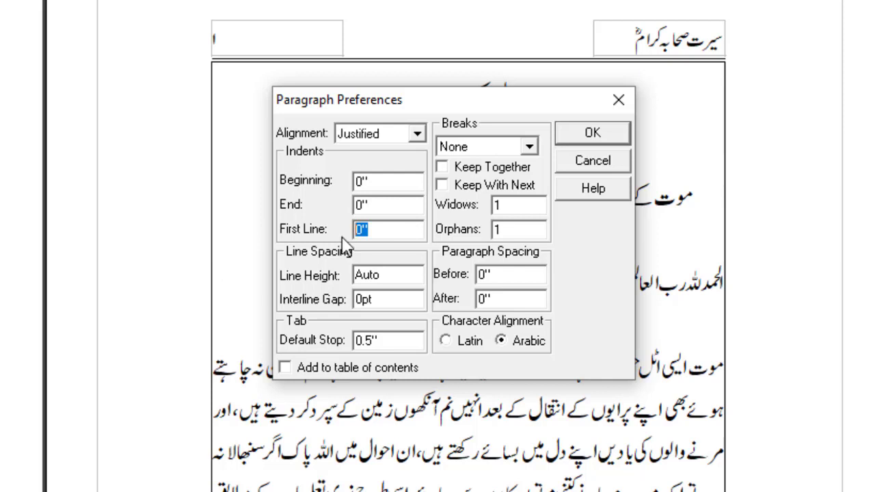
text(.3)
drag(389, 274, 349, 276)
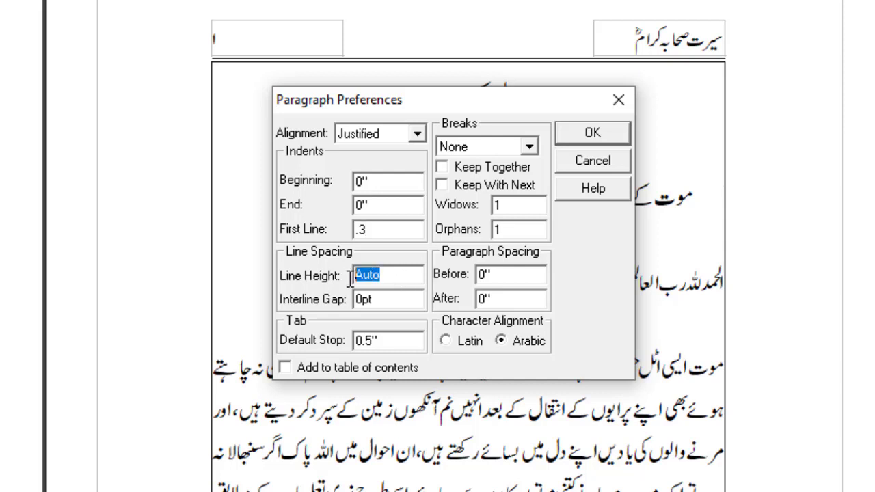
text(23)
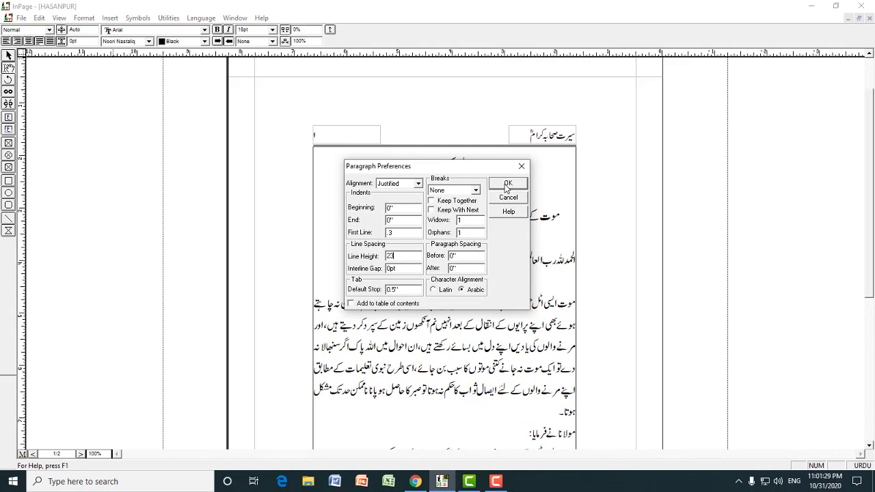
click(506, 184)
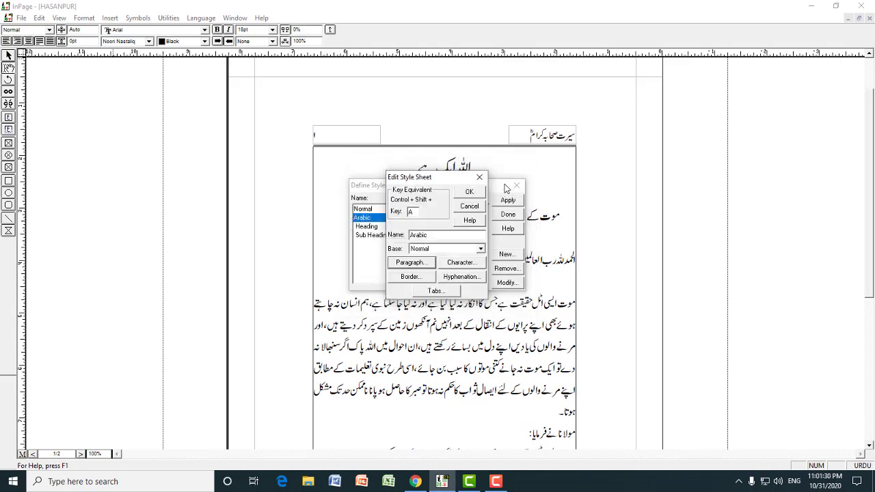
- Save the Arabic style sheet and apply it to the Arabic line below the subheading
click(469, 193)
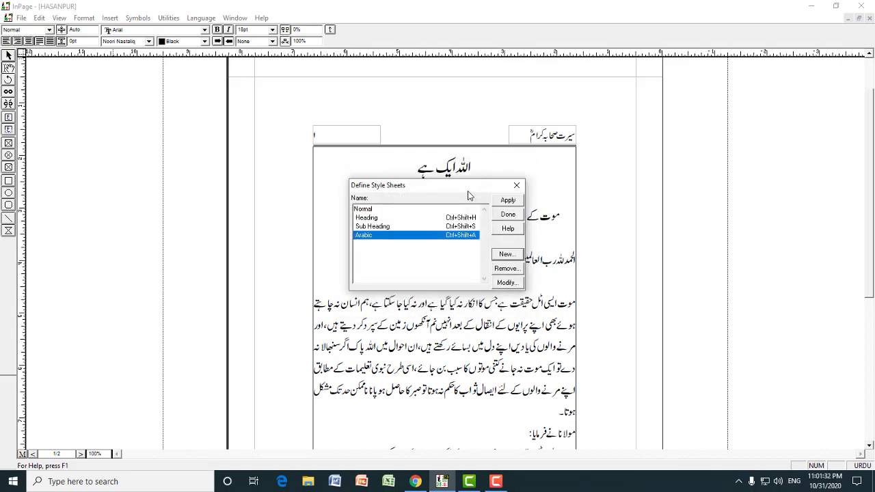
click(507, 201)
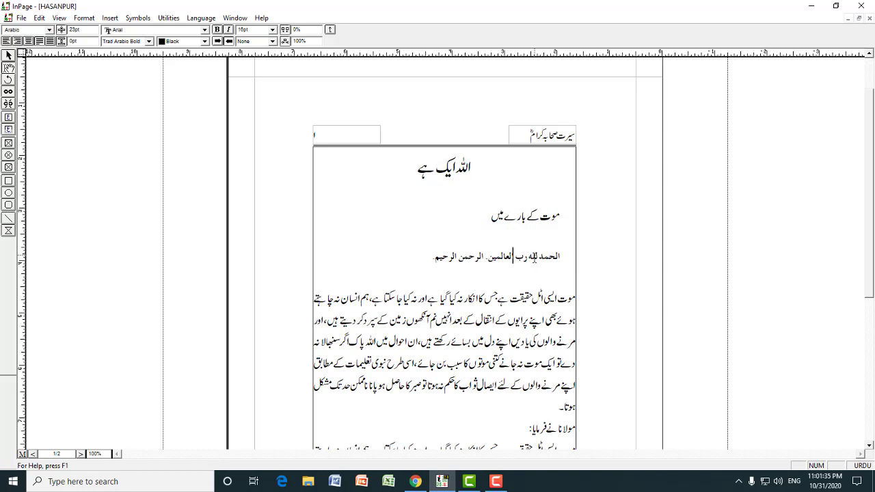
- Copy the Arabic sentence and paste it ten times after itself to fill several lines
key(ctrl+2)
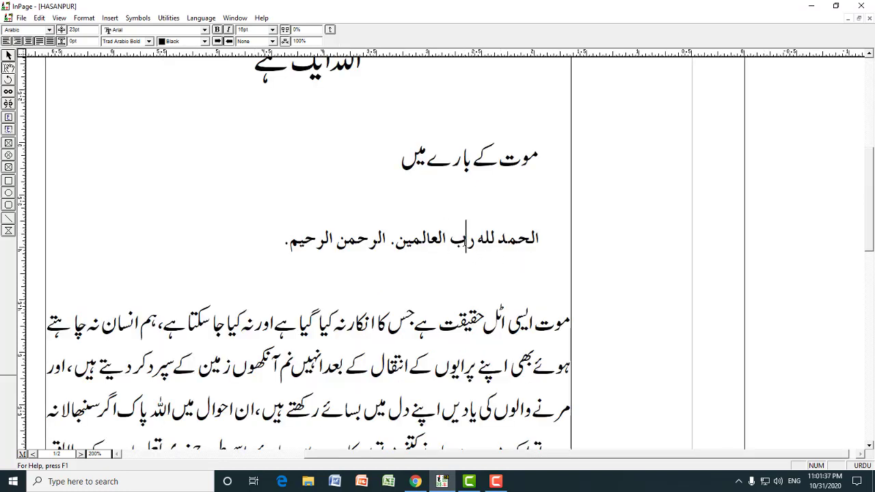
drag(541, 239, 281, 244)
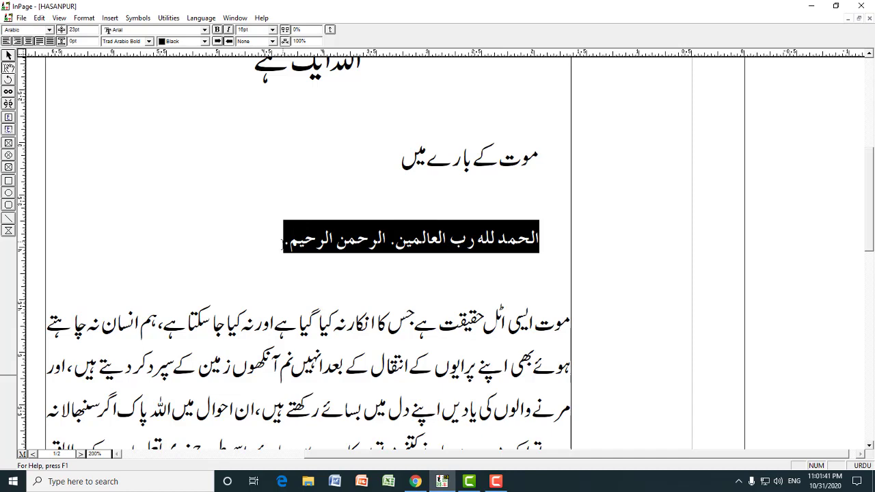
key(ctrl+c)
click(281, 245)
key(ctrl+v)
key(ctrl+v)
key(ctrl+v)
key(ctrl+v)
key(ctrl+v)
key(ctrl+v)
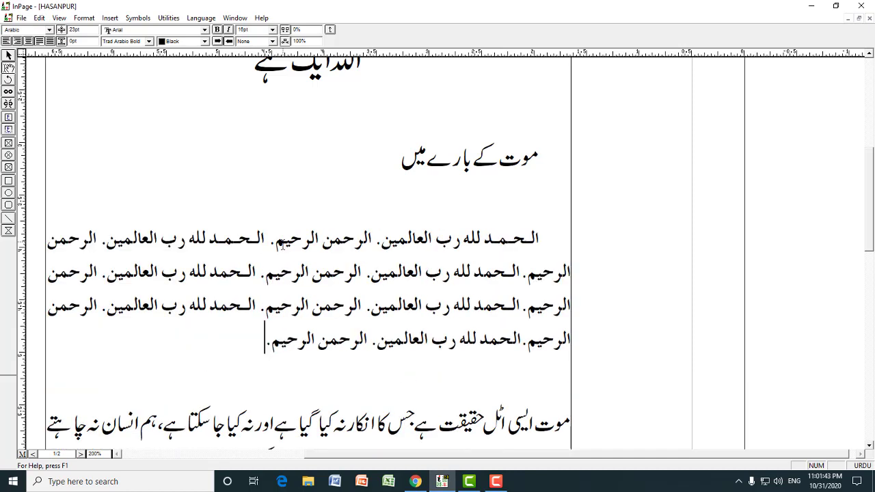
key(ctrl+v)
key(ctrl+v)
key(ctrl+v)
key(ctrl+v)
- Select the whole Arabic passage and check its Urdu font, character size and justified lines
scroll(282, 244, down, 5)
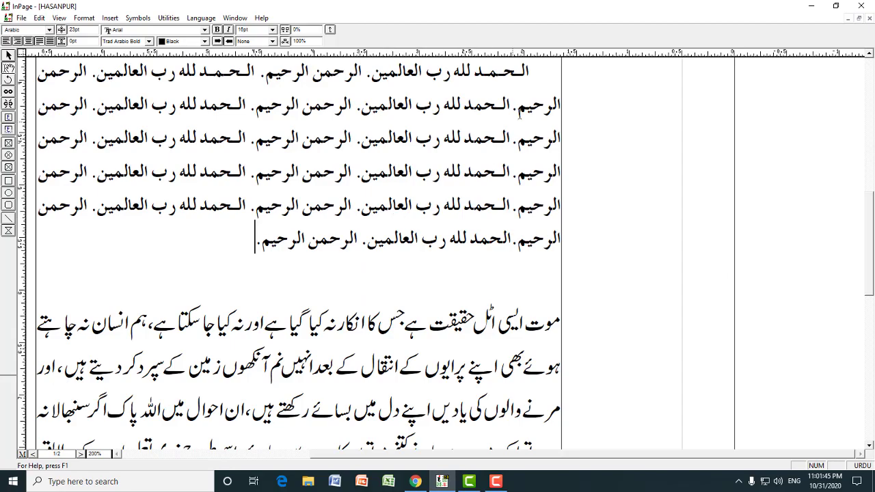
drag(533, 72, 250, 243)
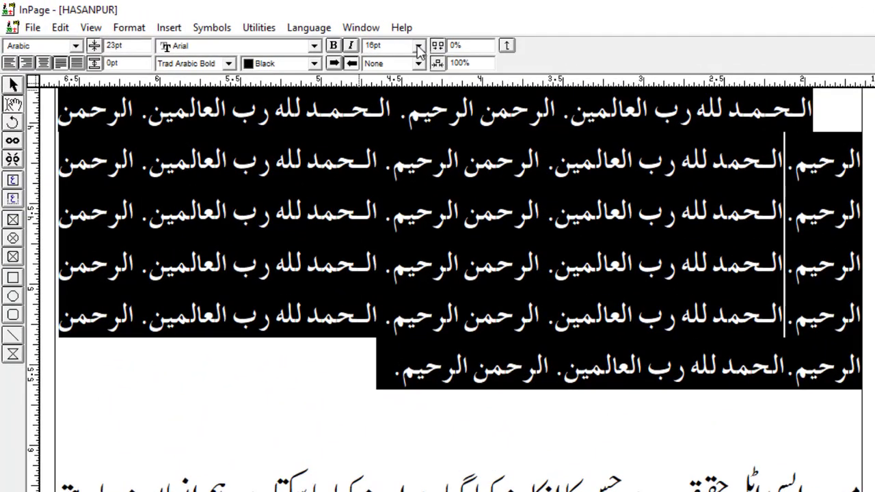
click(177, 65)
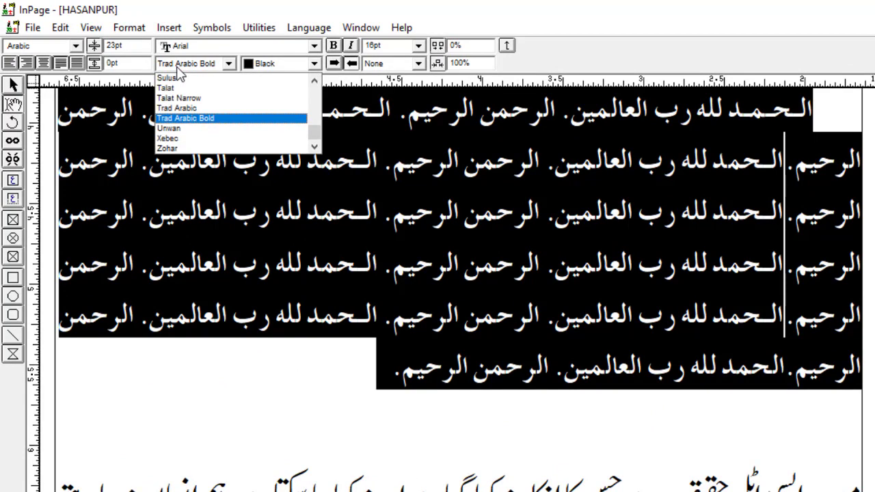
click(177, 67)
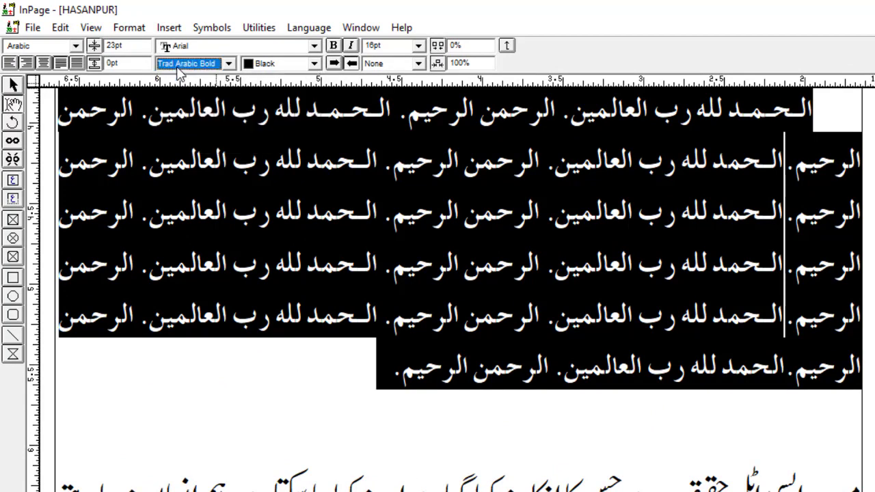
click(418, 46)
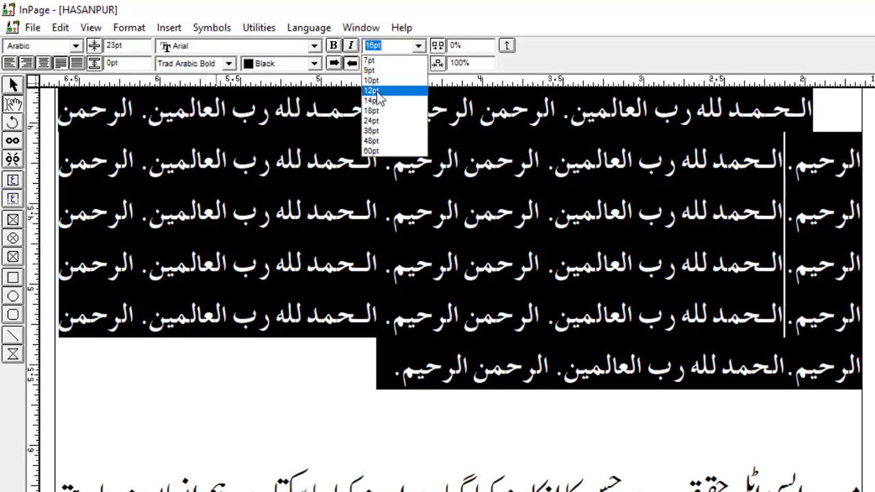
click(225, 68)
click(228, 64)
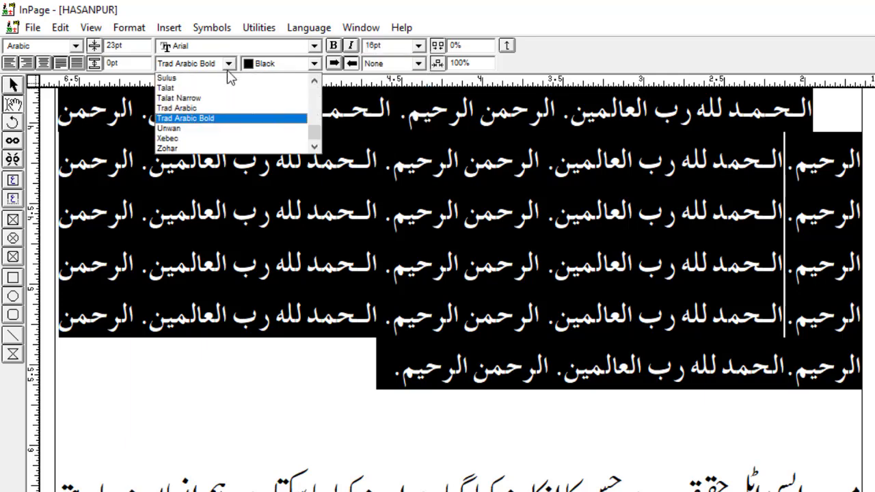
click(210, 119)
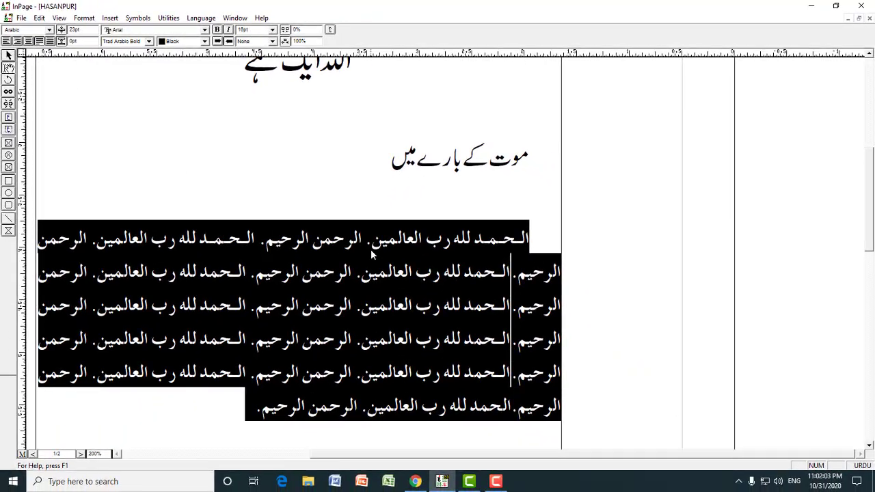
click(449, 275)
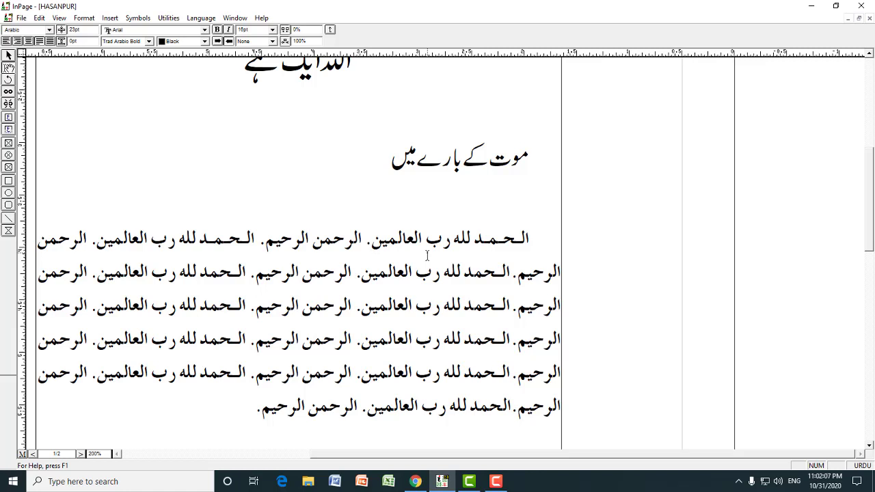
click(372, 238)
click(450, 239)
scroll(514, 325, down, 5)
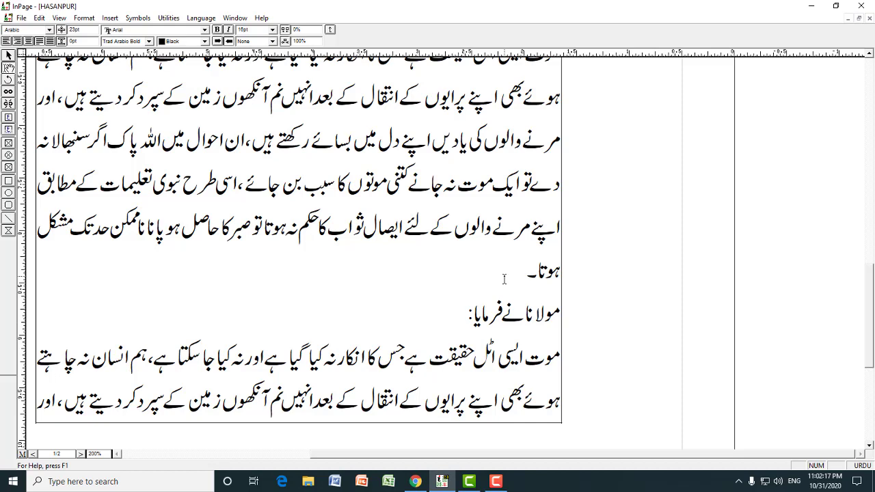
- Create a style sheet named Urdu and assign U as its key equivalent
key(ctrl+1)
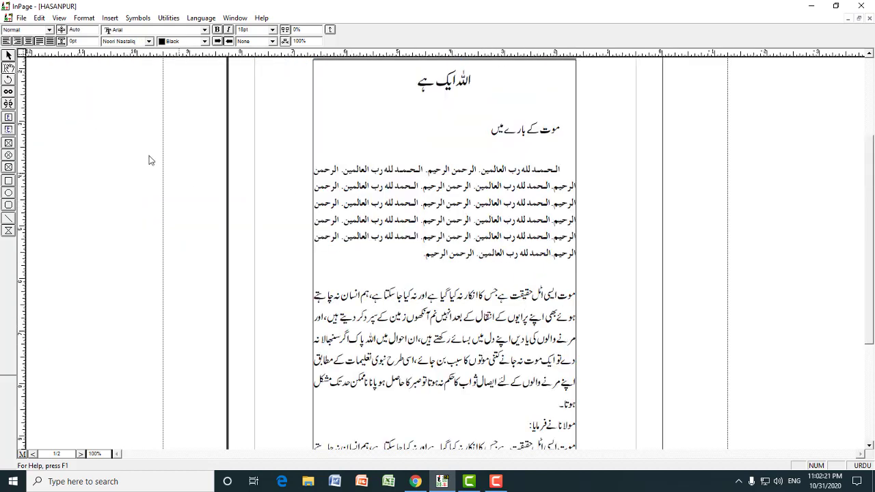
click(84, 17)
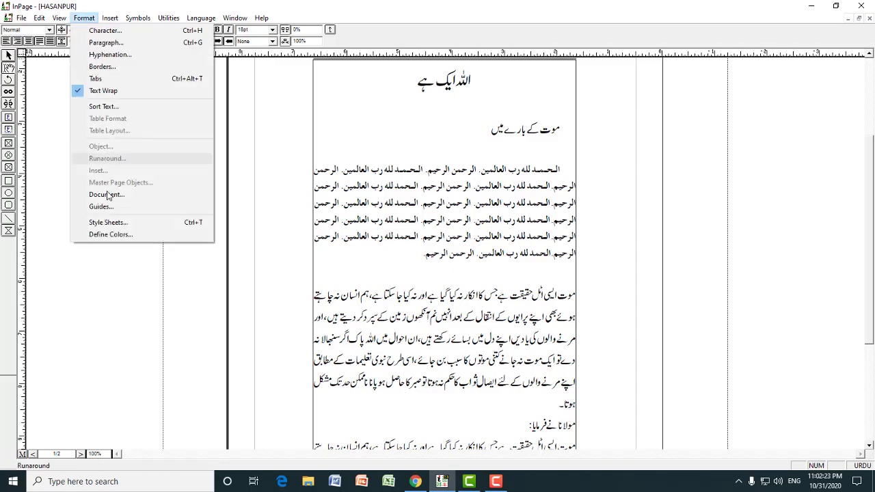
click(108, 222)
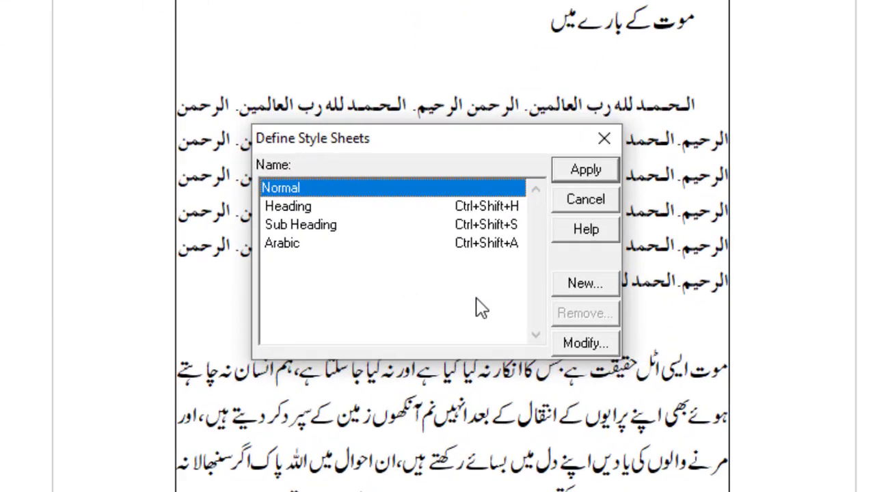
click(507, 254)
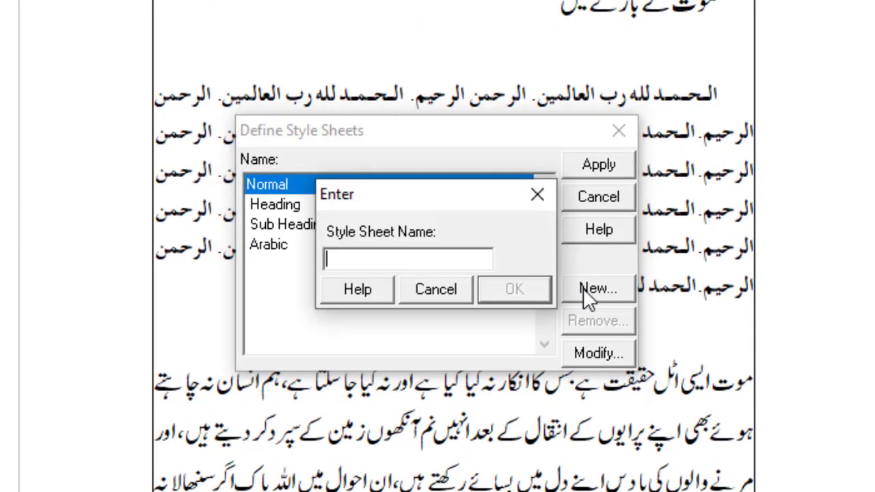
text(Urdu)
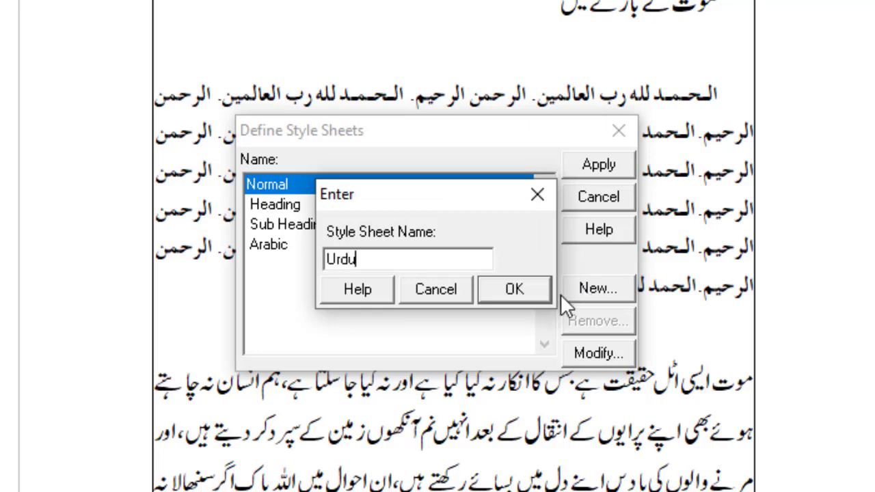
click(526, 293)
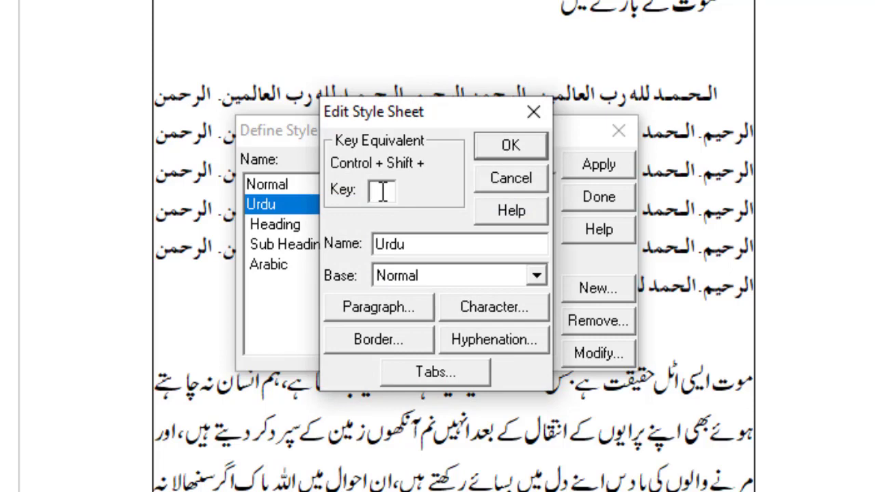
text(U)
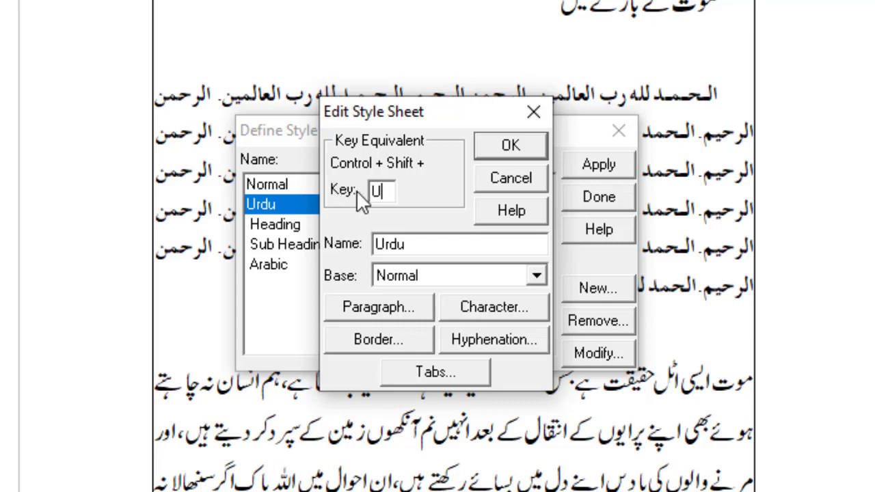
- Set the Urdu style's character size to 17
click(507, 313)
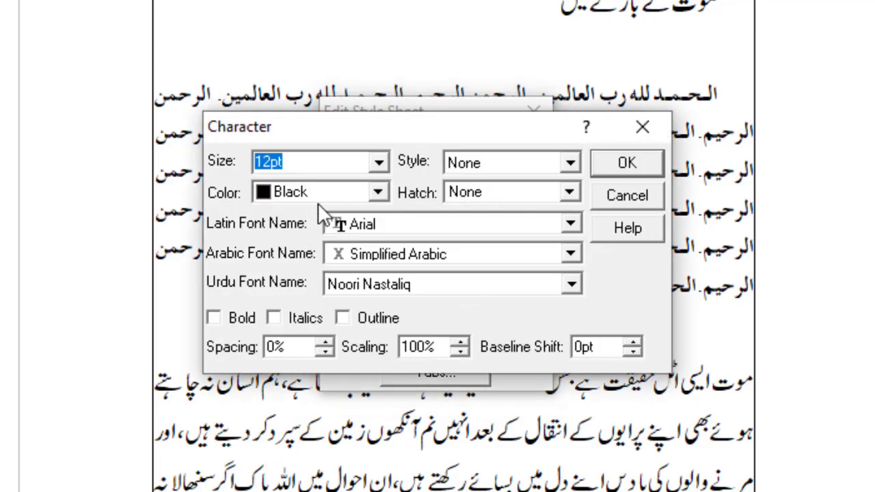
click(379, 164)
click(378, 164)
text(17)
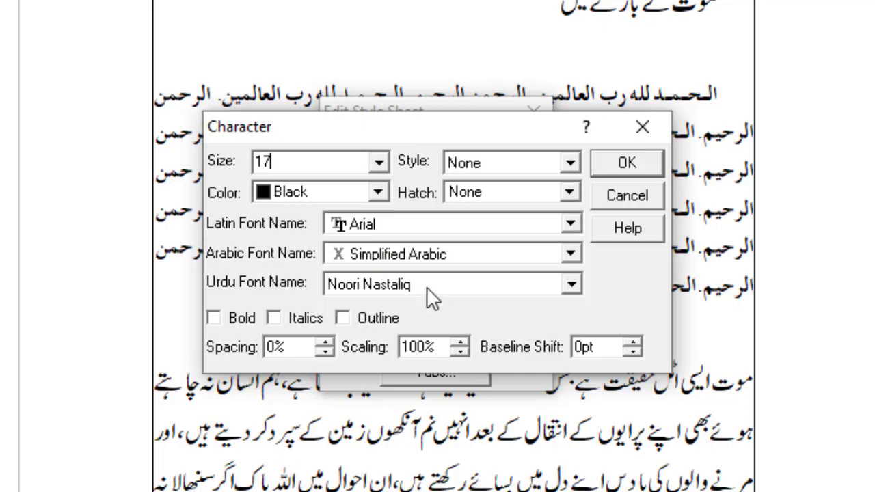
click(642, 167)
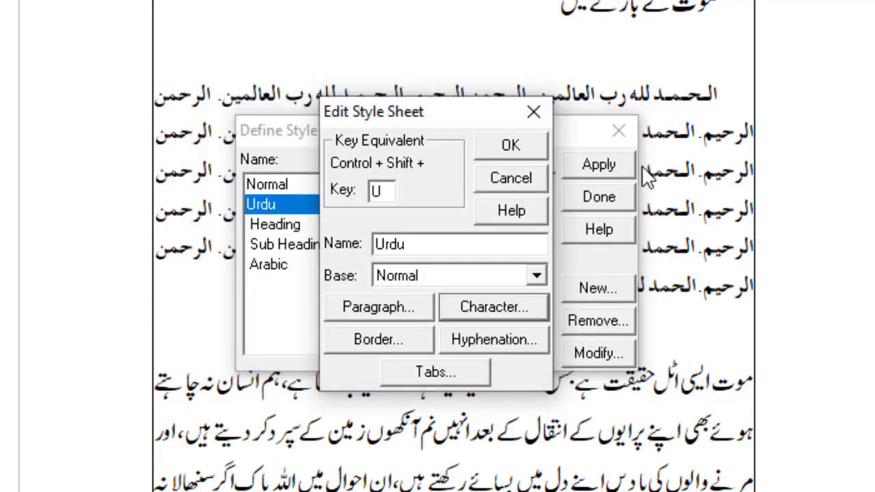
- Set the Urdu style's paragraph alignment to Justified, first-line indent to .3 and line height to 24, and save the style sheet
click(367, 303)
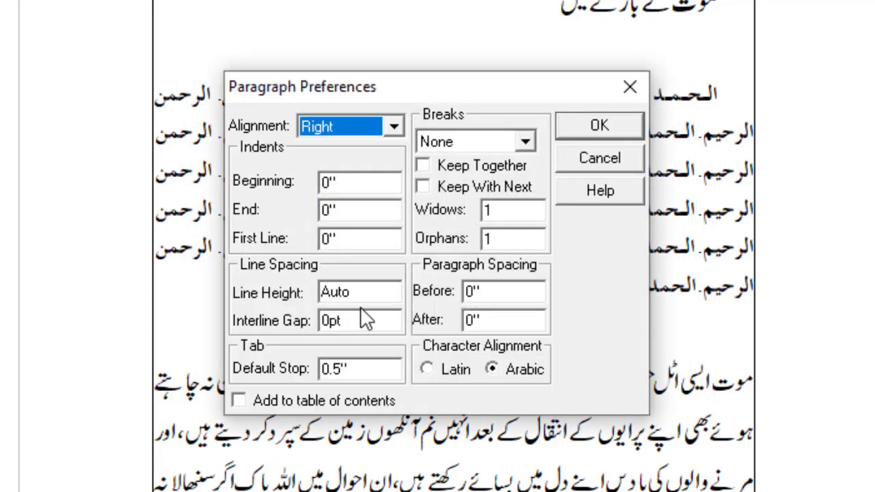
click(393, 126)
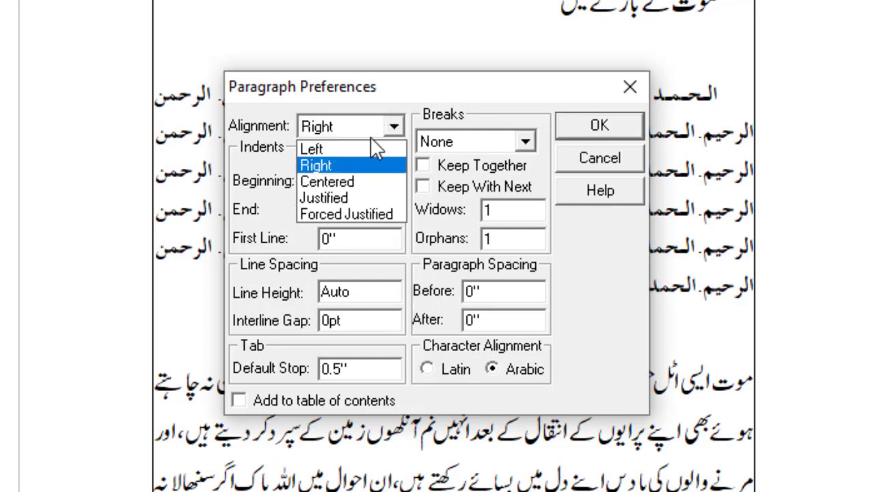
click(336, 199)
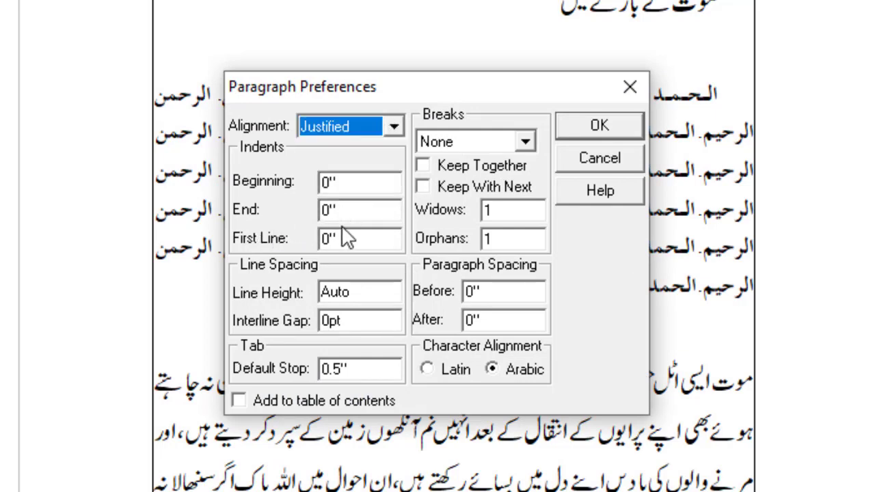
drag(367, 239, 290, 239)
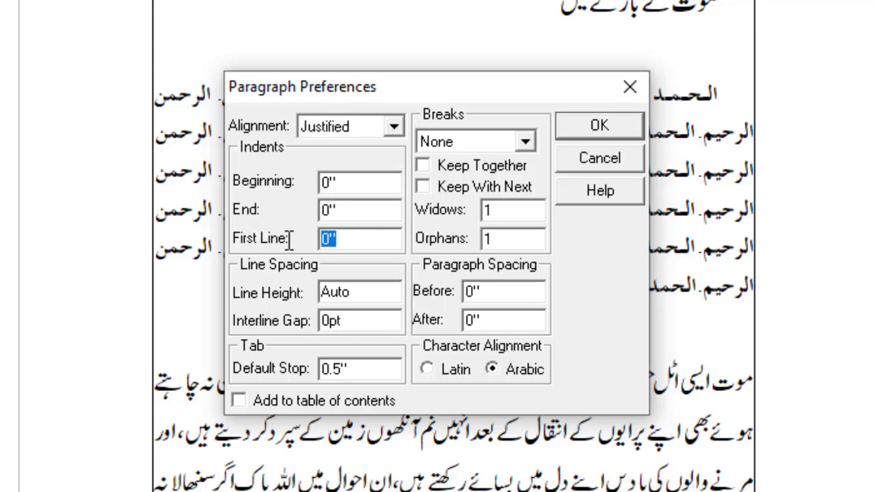
key(BackSpace)
text(.3)
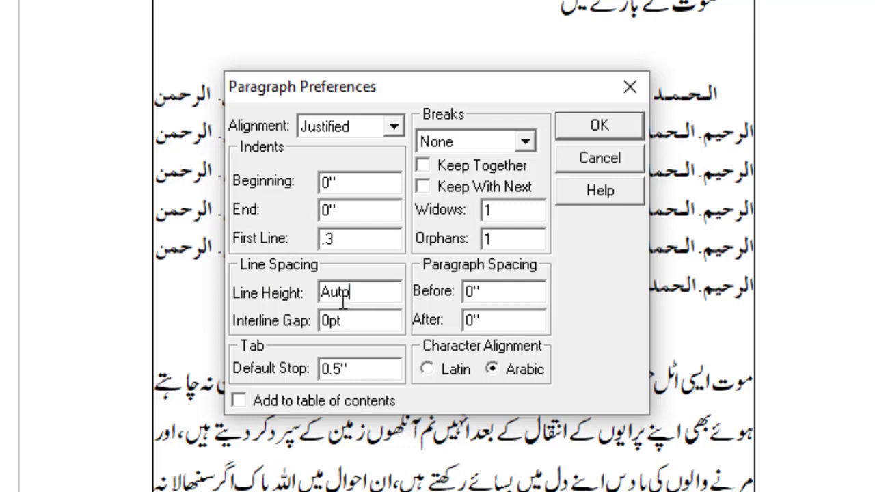
drag(348, 291, 314, 300)
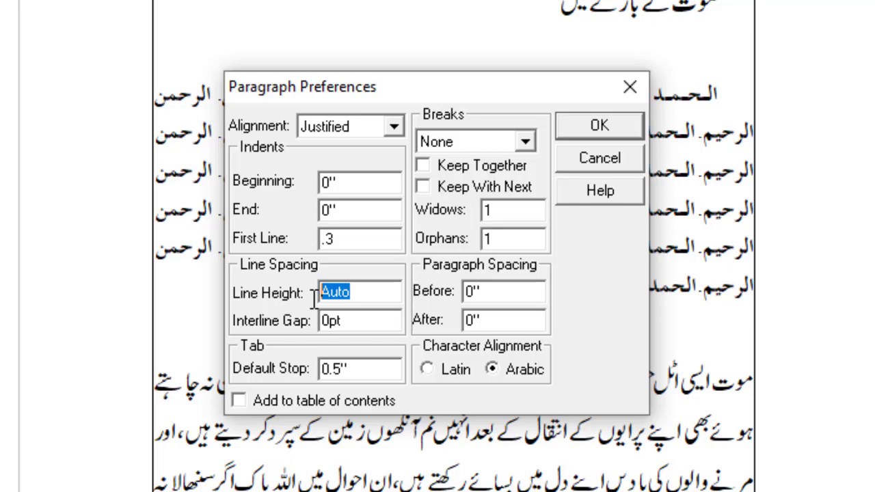
text(24)
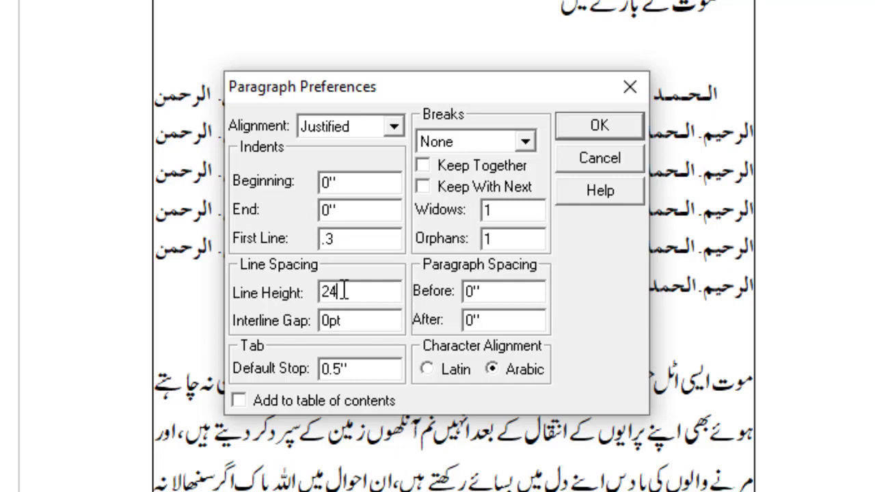
click(600, 127)
click(499, 156)
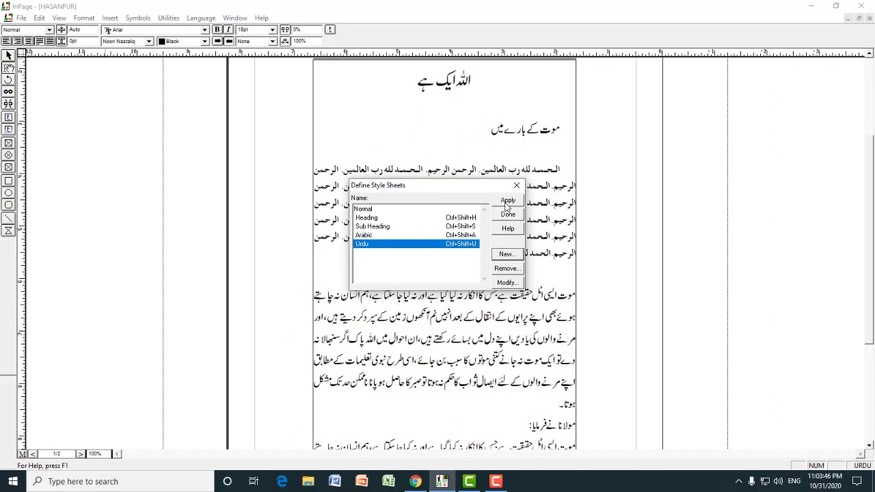
- Apply the Urdu style to the paragraph below the Arabic passage, and undo the application
click(597, 166)
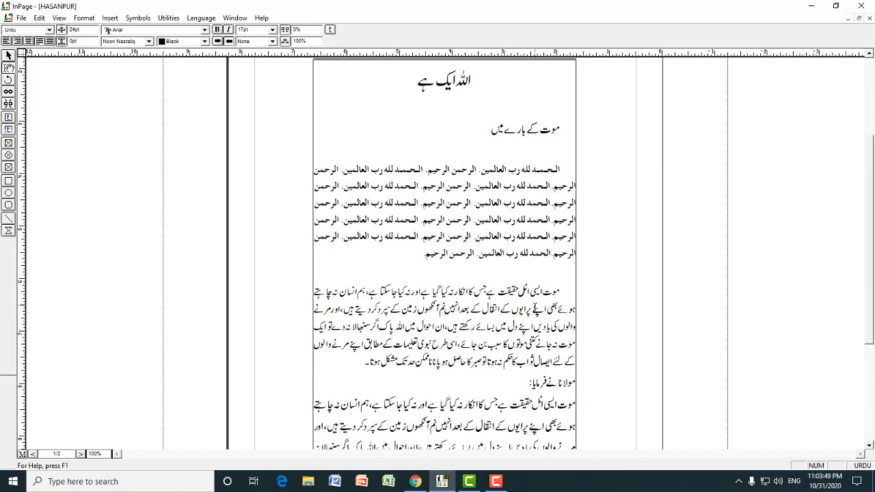
key(ctrl+z)
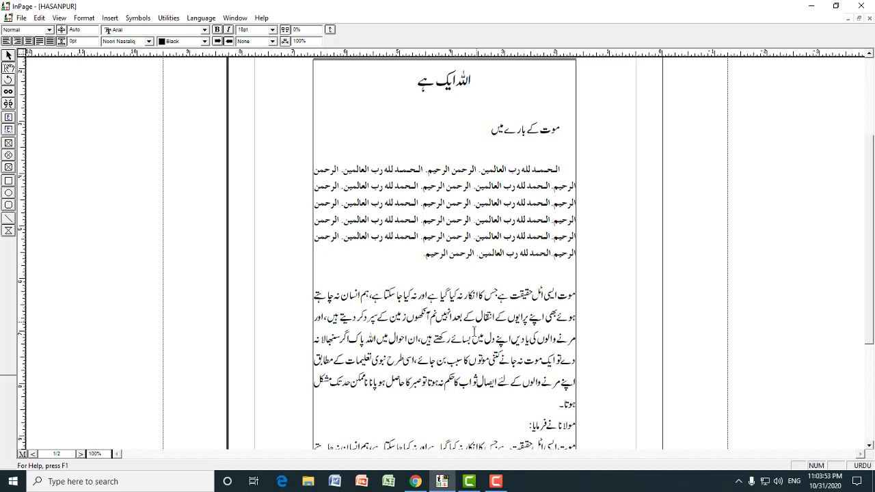
key(ctrl+2)
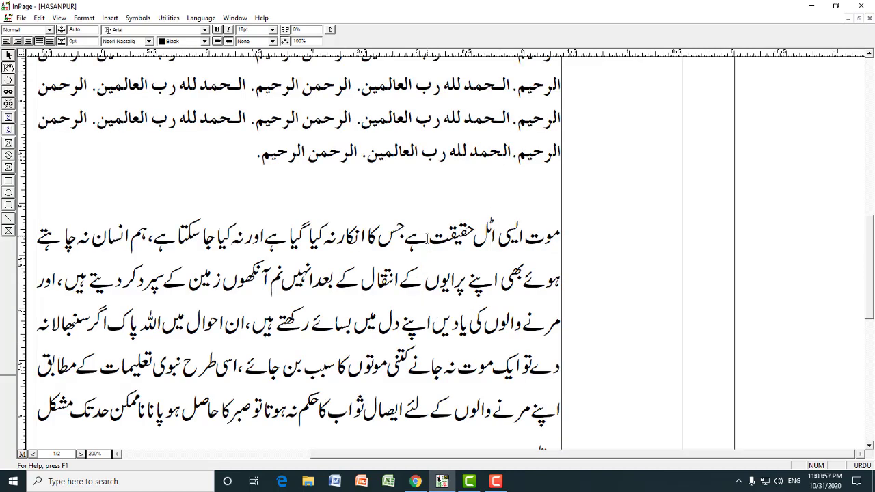
- Apply the Urdu style sheet to the first Urdu paragraph below the Arabic passage
click(84, 19)
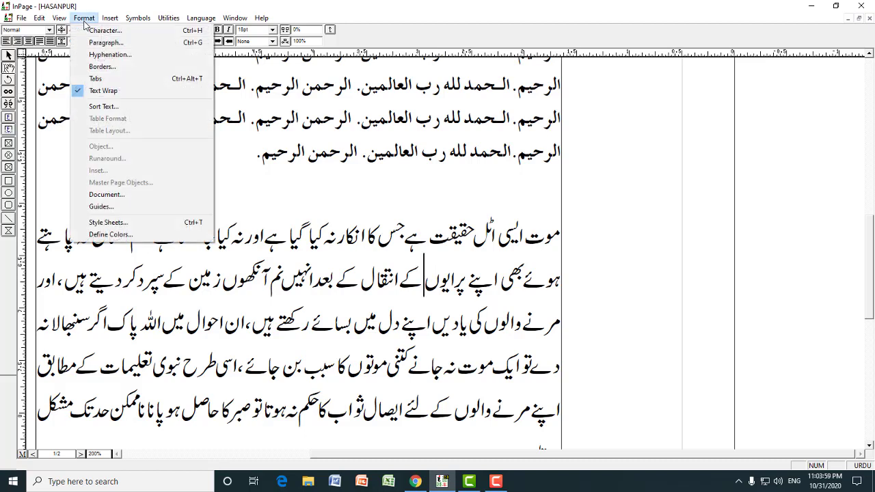
click(110, 223)
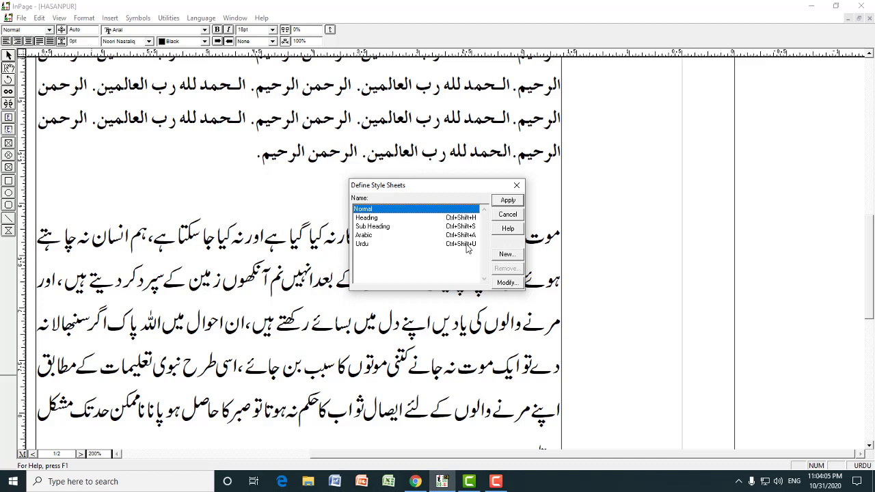
click(362, 246)
click(506, 204)
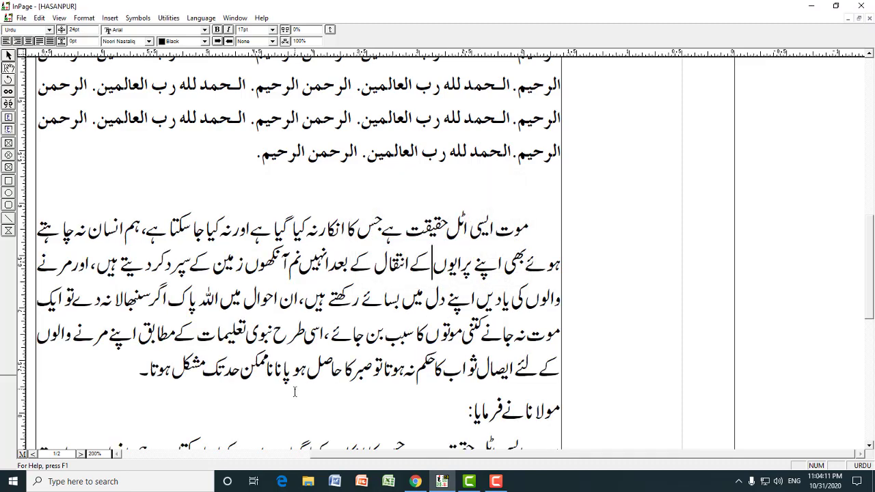
- Apply the Urdu style to the short line مولانا نے فرمایا: below that paragraph
click(530, 227)
key(ctrl+1)
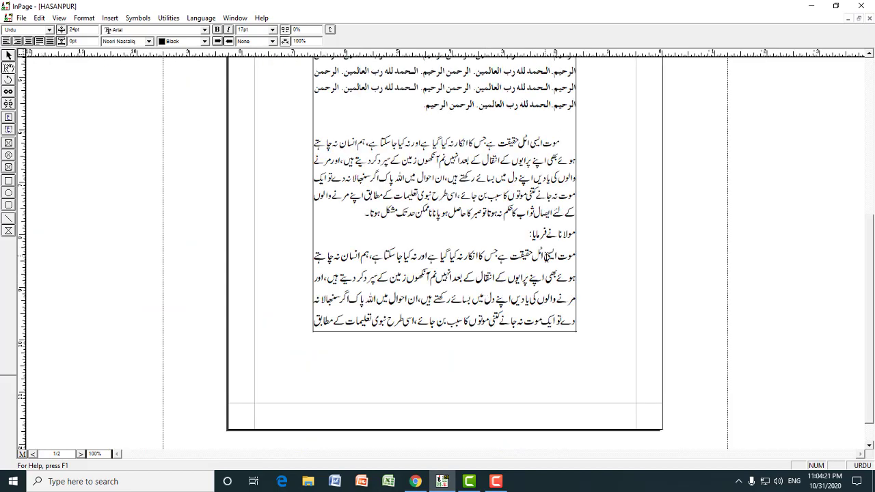
click(542, 253)
key(ctrl+z)
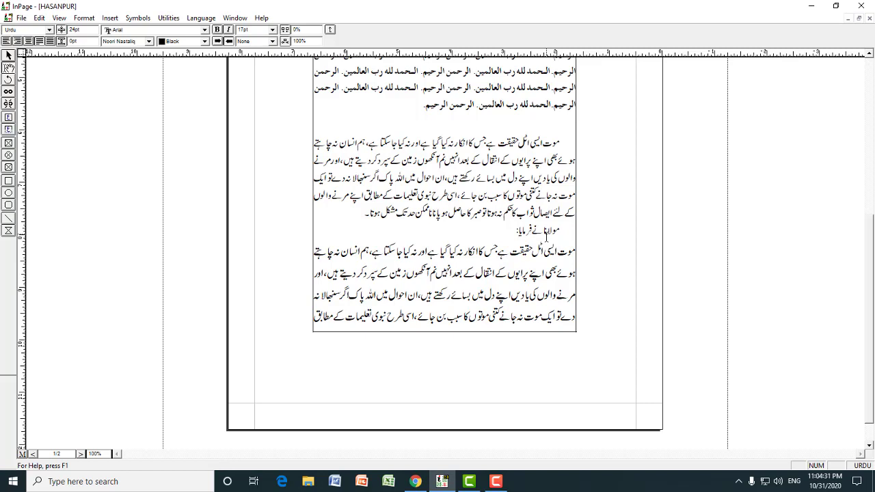
- From the paragraph below that short line, create a style sheet named Iqtibas and assign I as its key equivalent
key(Down)
click(553, 250)
drag(553, 250, 314, 318)
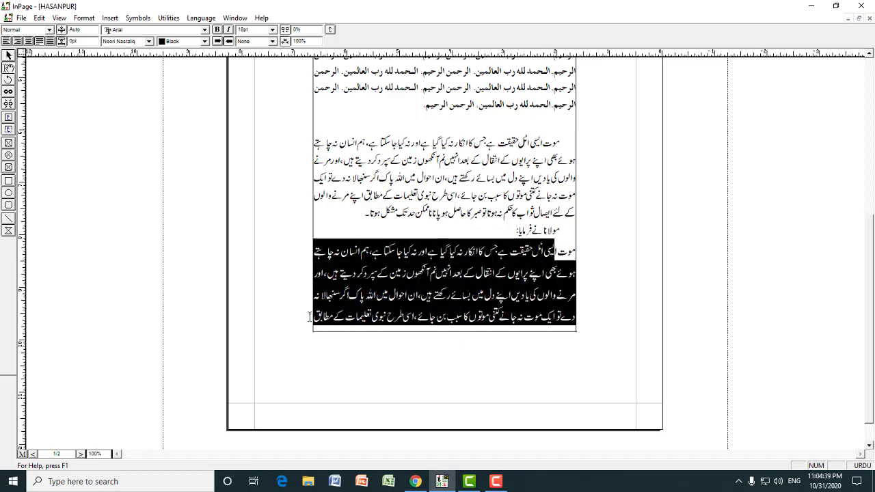
click(450, 291)
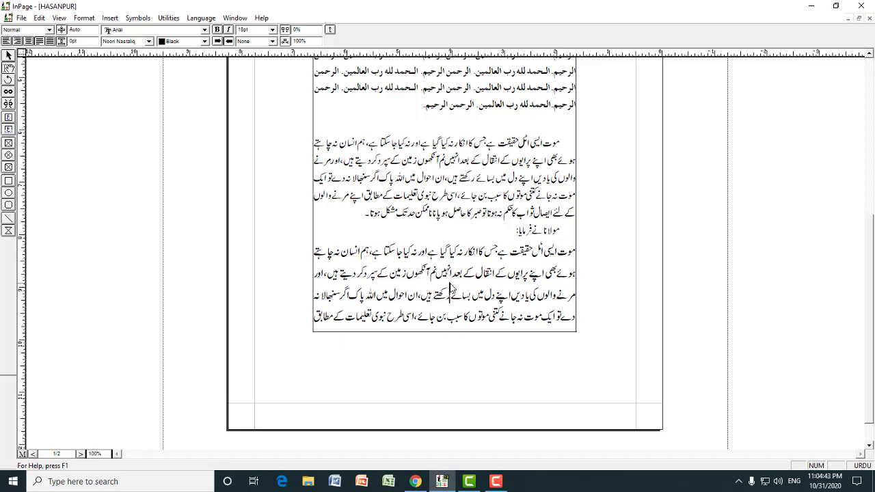
key(ctrl+3)
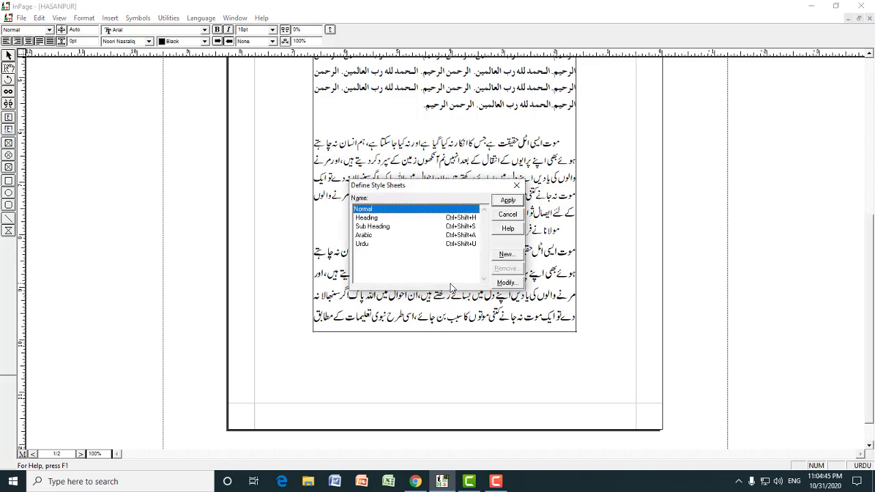
click(505, 255)
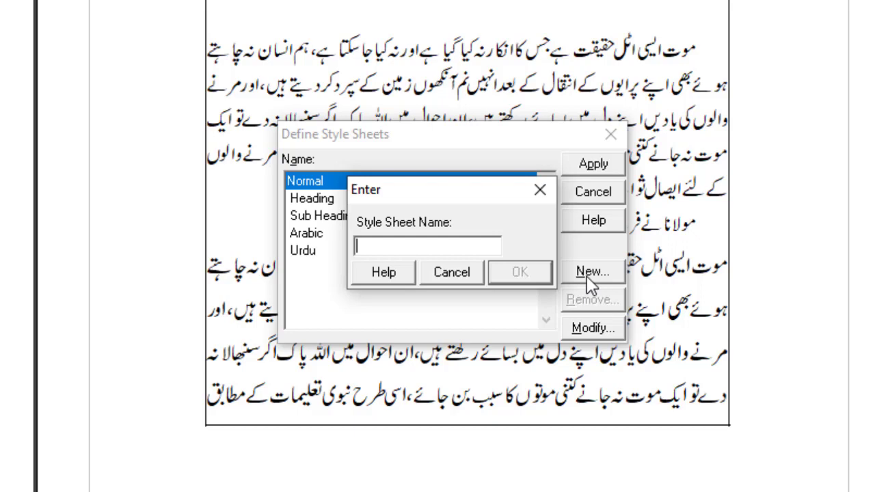
text(I)
key(BackSpace)
text(Iqtibas)
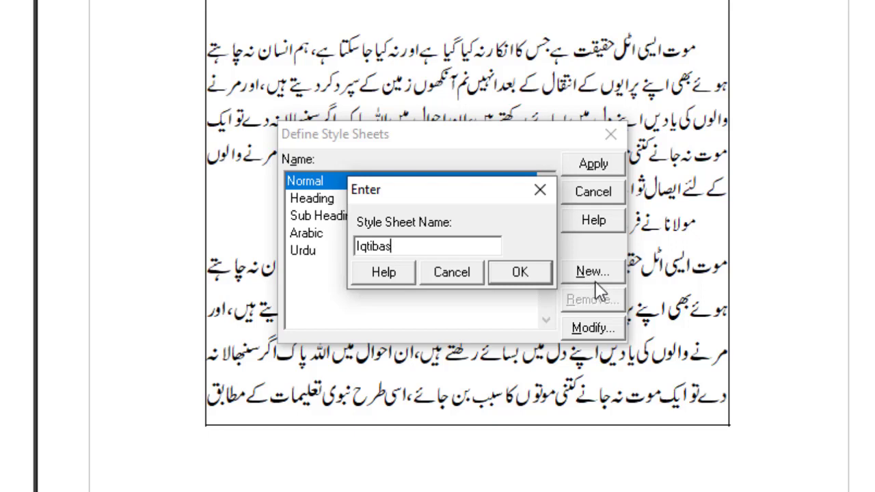
click(530, 273)
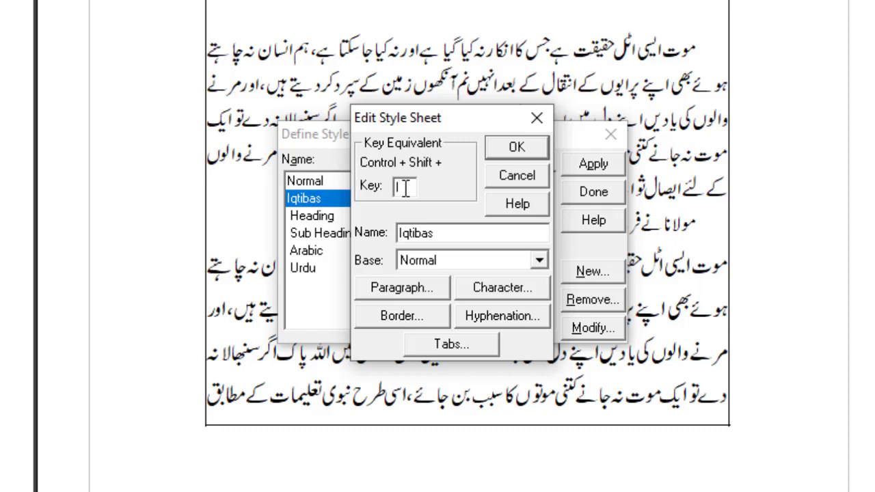
text(I)
- Set the Iqtibas style's character size to 17, keeping Noori Nastaliq as the Urdu font
click(476, 292)
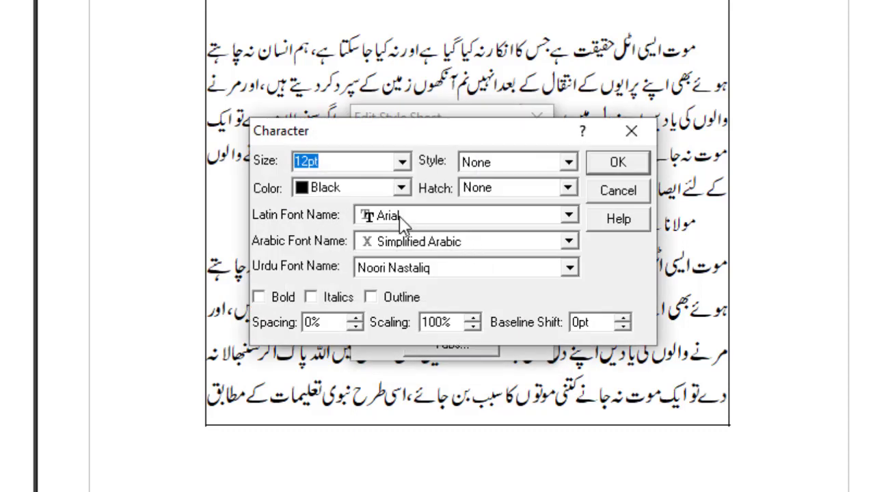
click(405, 161)
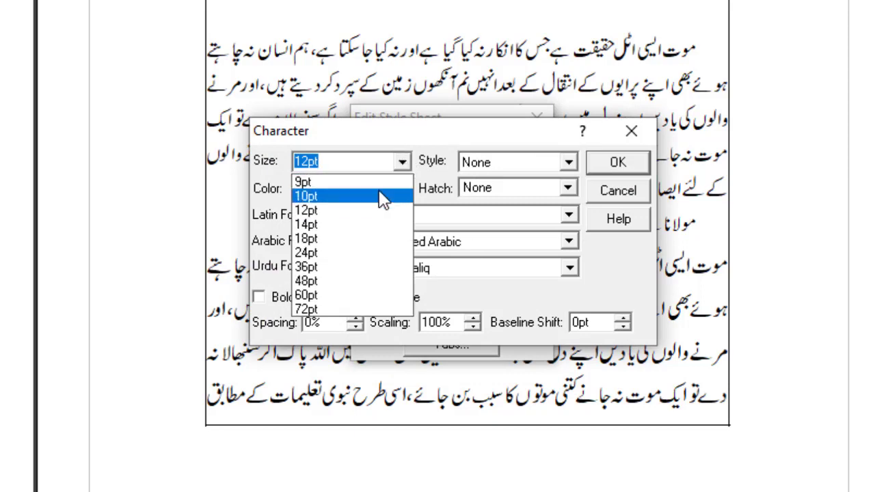
text(17)
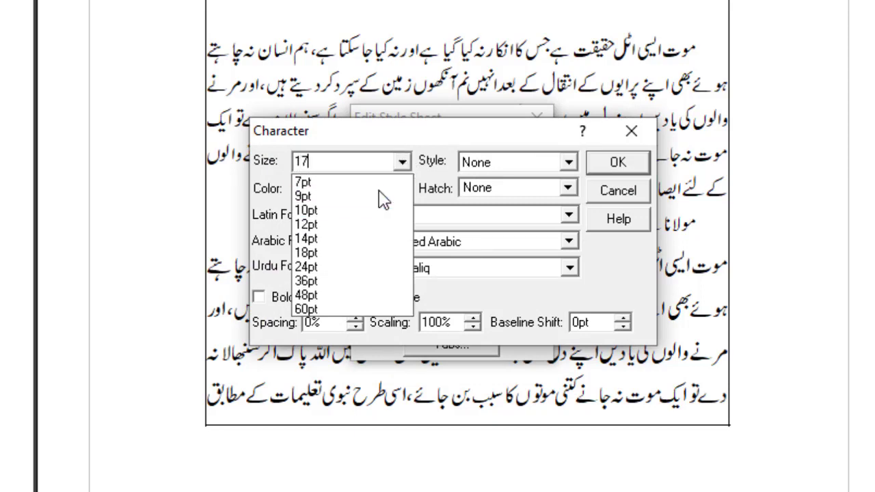
click(344, 179)
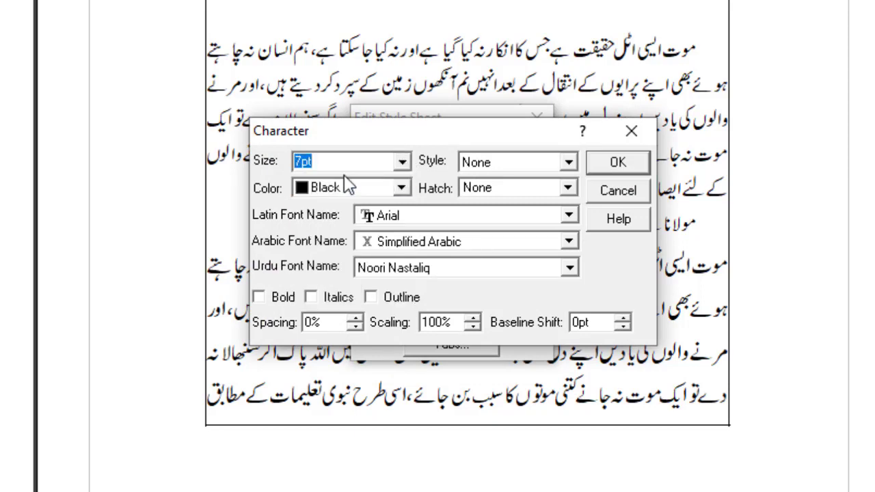
text(17)
click(407, 271)
click(407, 271)
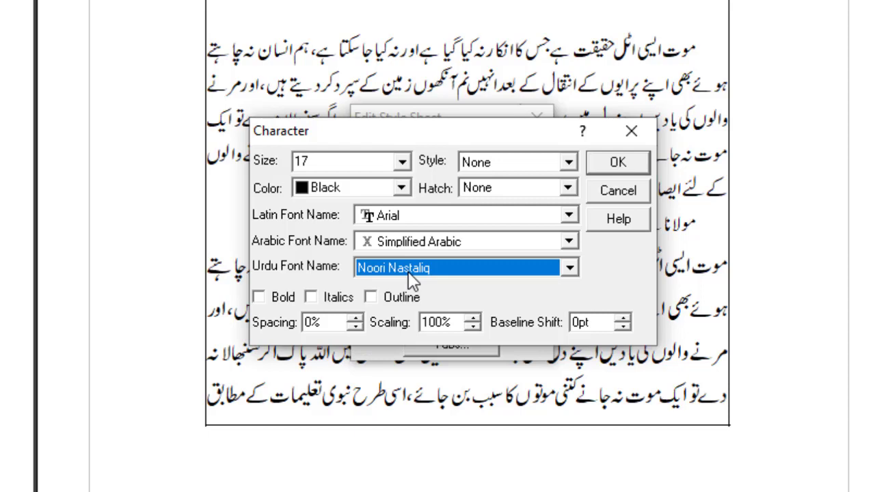
click(616, 164)
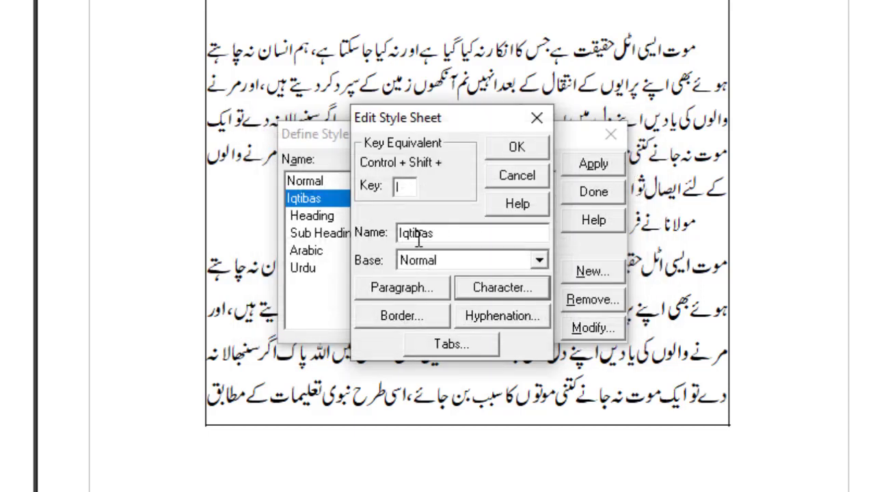
- Set the Iqtibas style's paragraph alignment to Justified and its first-line indent to .3
click(401, 287)
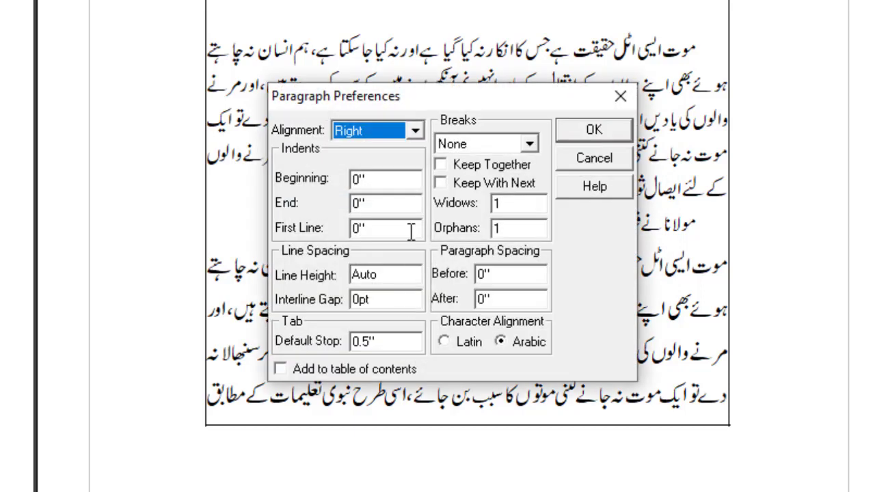
click(421, 131)
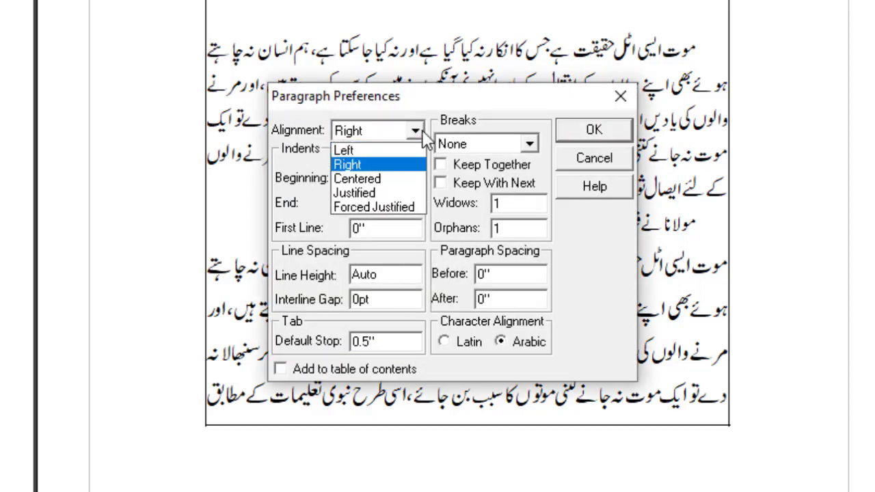
click(382, 192)
click(393, 228)
drag(357, 239, 349, 241)
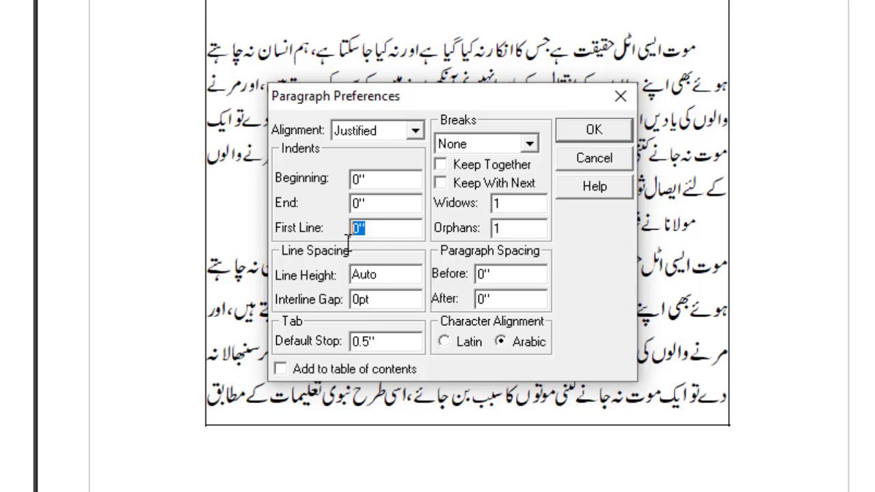
text(.3)
- Set the Iqtibas style's beginning and end indents to 1 each
drag(383, 179, 349, 179)
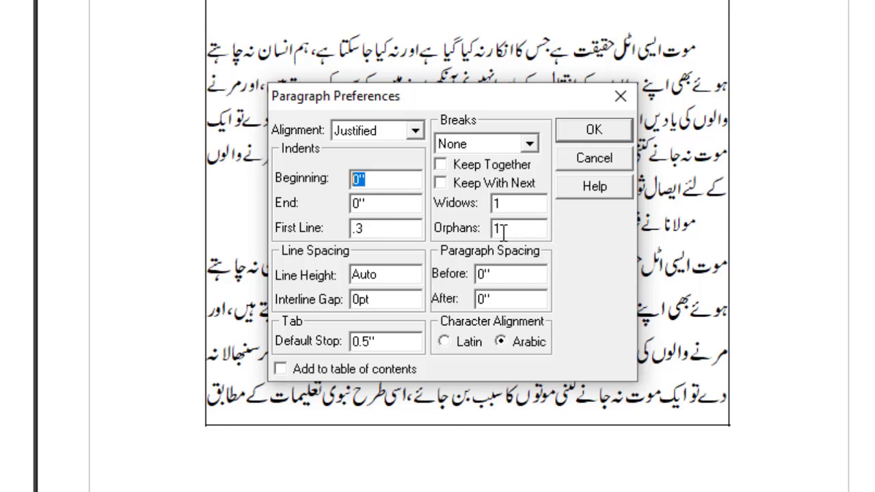
text(1)
key(Tab)
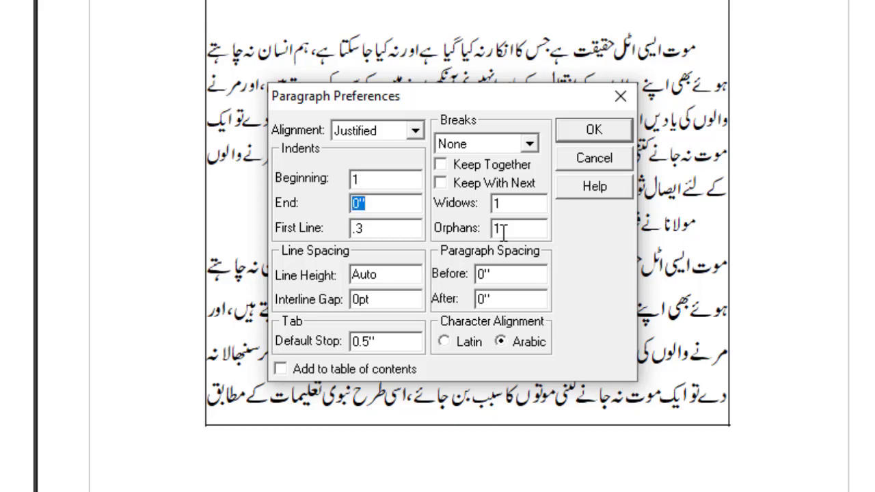
text(1)
click(375, 230)
drag(375, 230, 354, 233)
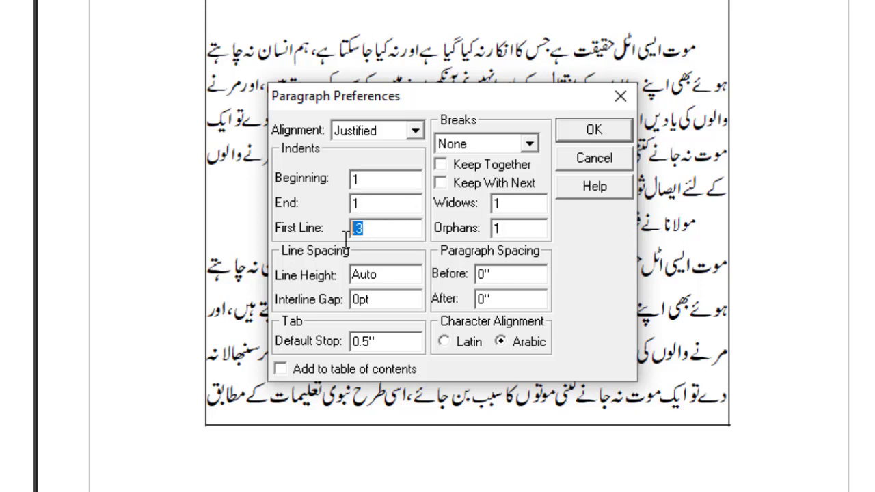
- Set the Iqtibas style's line height to 24, save the style sheet and apply it to the quoted paragraph
click(401, 277)
double_click(366, 280)
click(387, 278)
drag(384, 280, 352, 278)
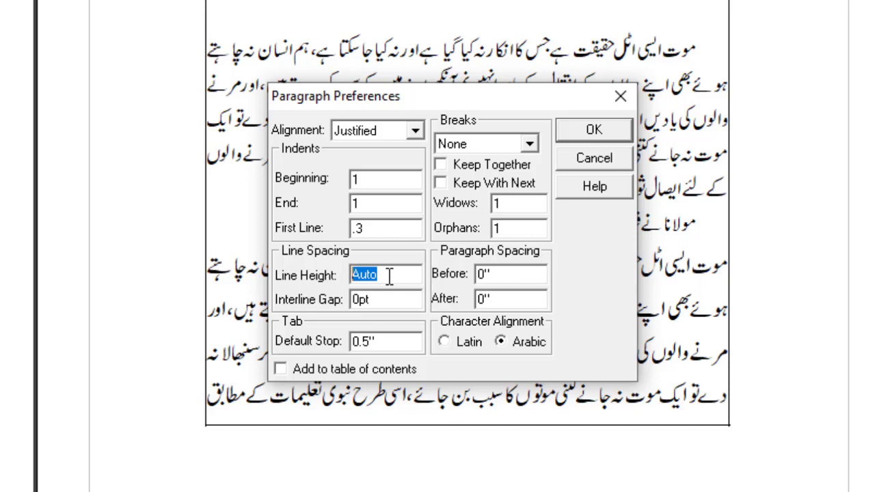
text(24)
click(596, 129)
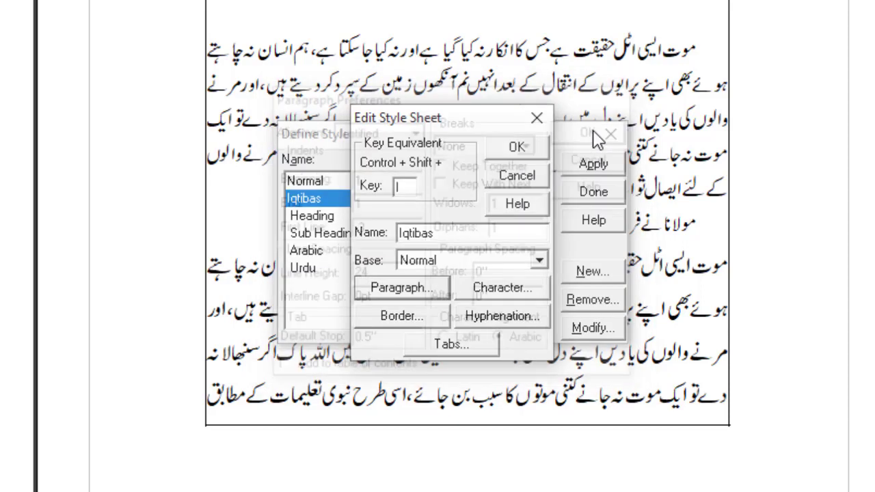
click(517, 149)
click(589, 172)
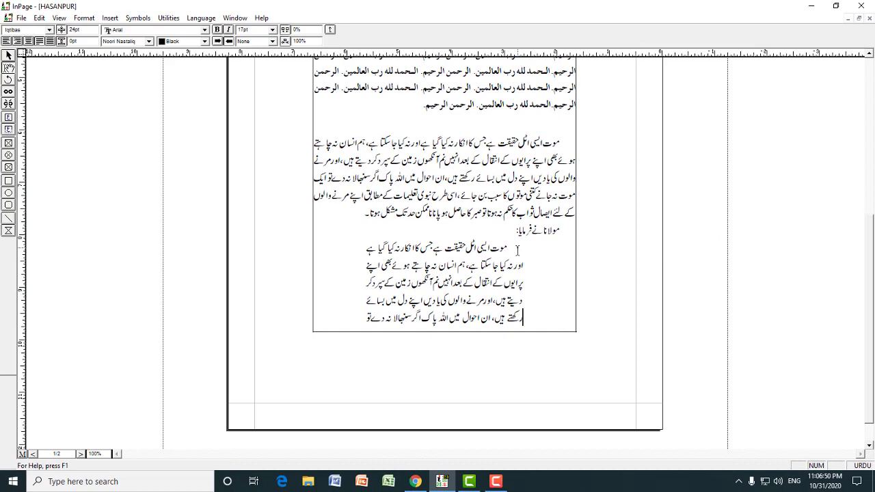
- Review the styled text from the end of the quoted paragraph on page 2 back up to the main heading on page 1
scroll(518, 249, down, 10)
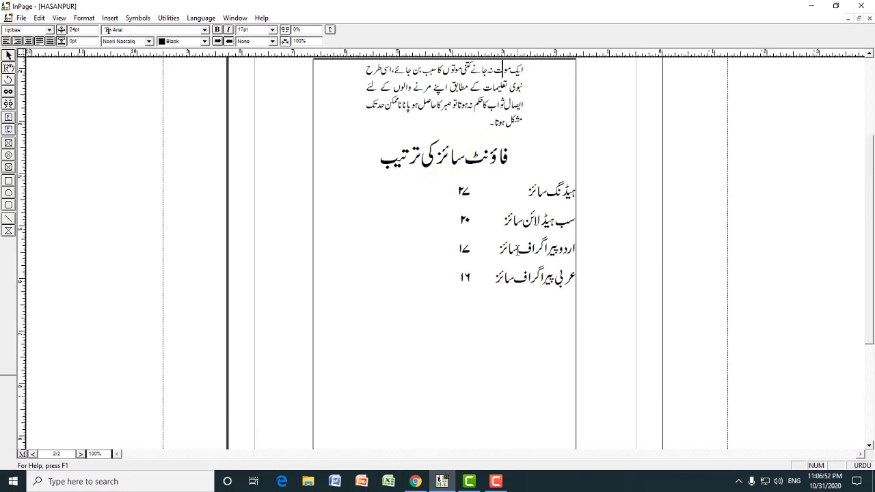
key(Up)
key(Up)
key(Up)
key(Up)
key(Up)
key(Up)
key(Up)
key(Up)
key(Up)
key(Up)
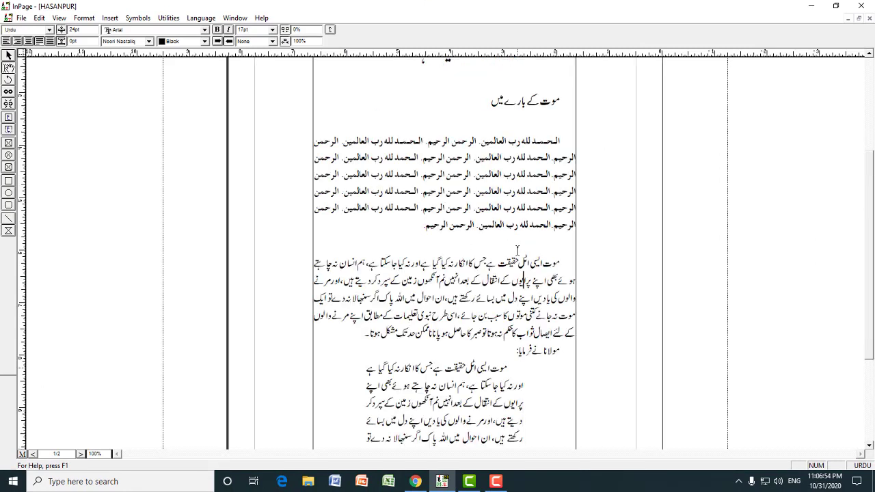
key(Up)
key(Up)
key(Up)
key(Up)
key(Up)
key(Up)
key(Up)
key(Up)
key(Up)
key(Up)
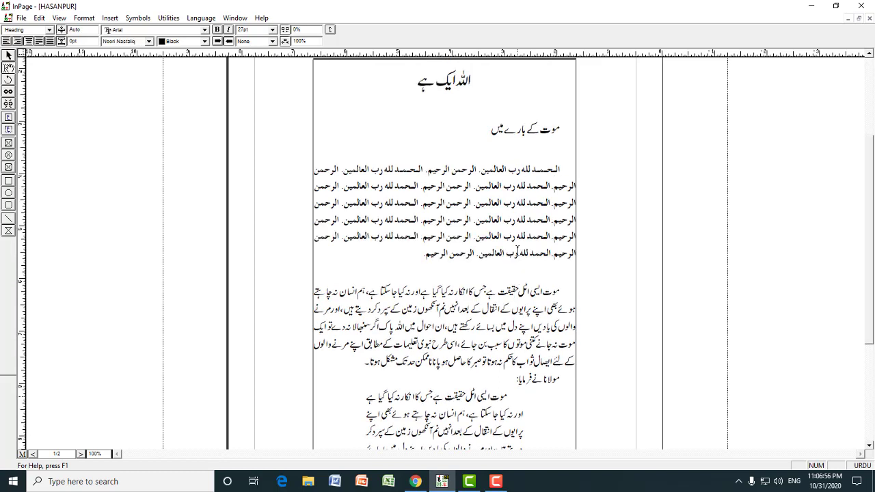